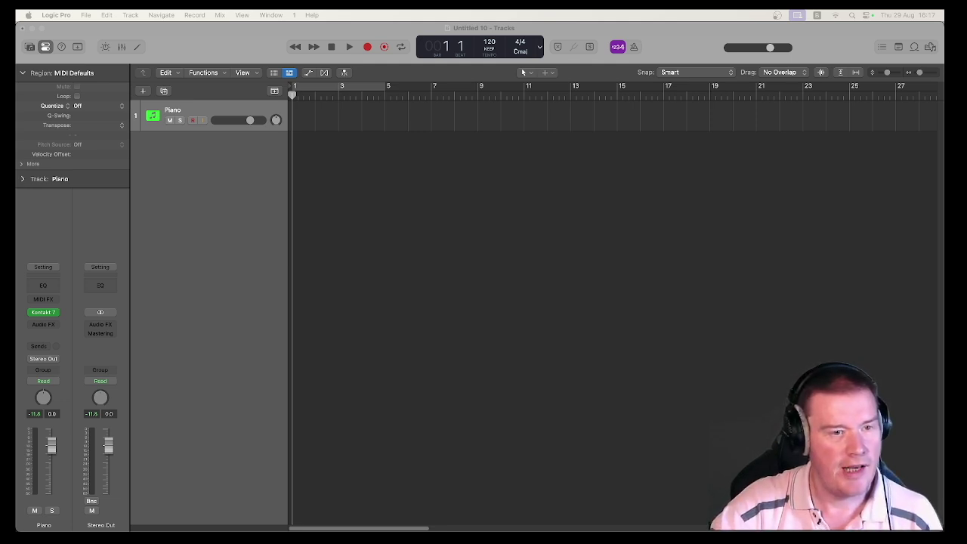
- Enable cycle playback and move the cycle range one bar later, to about bars 2–6
click(230, 184)
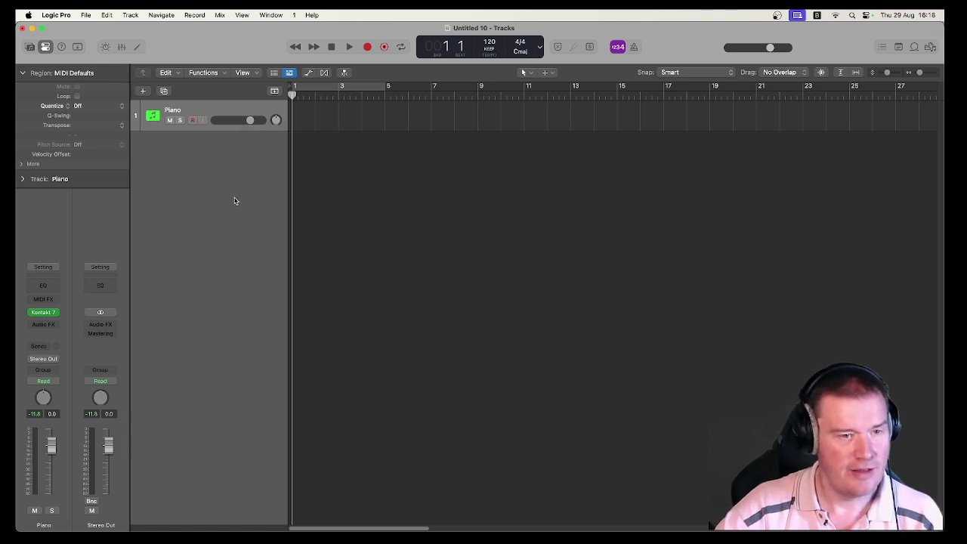
click(322, 89)
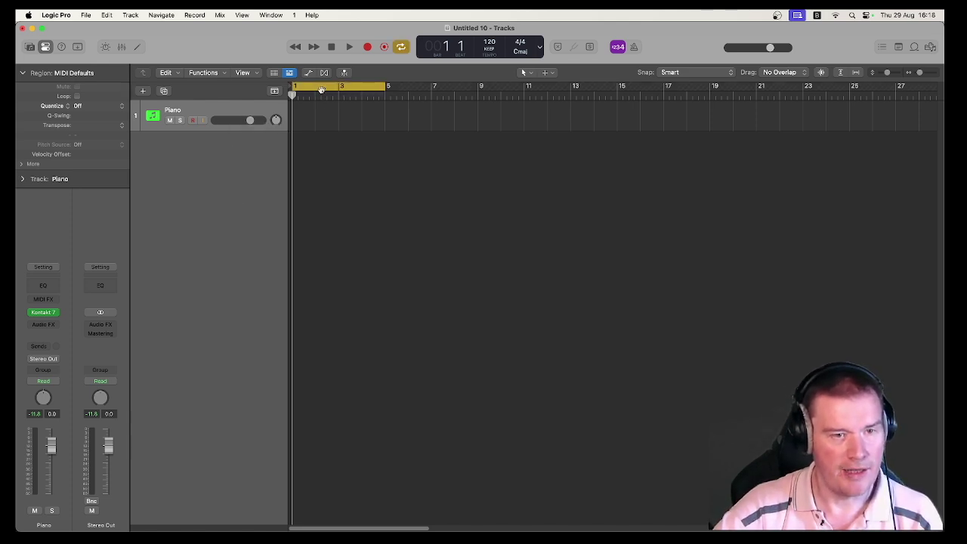
drag(322, 89, 346, 89)
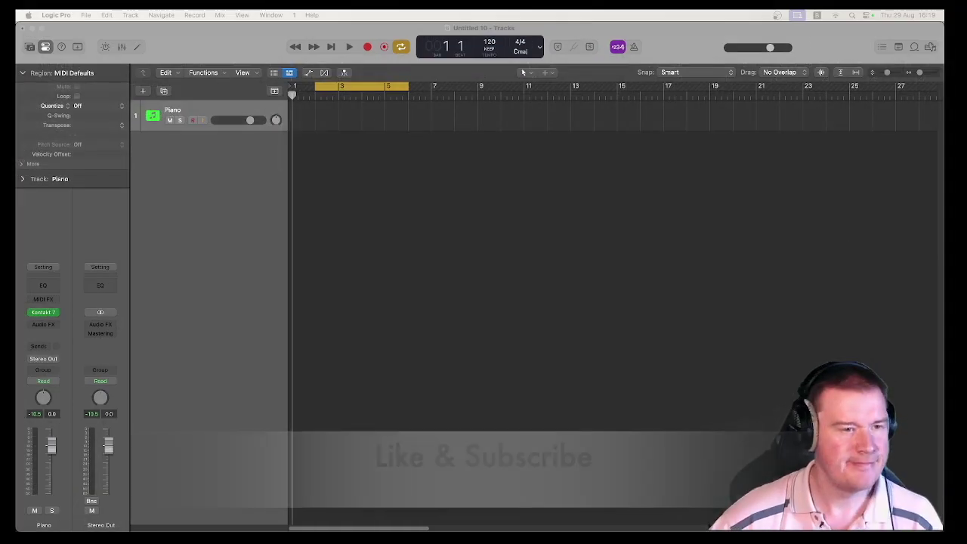
- Create one new MIDI software instrument track, Inst 2
click(144, 92)
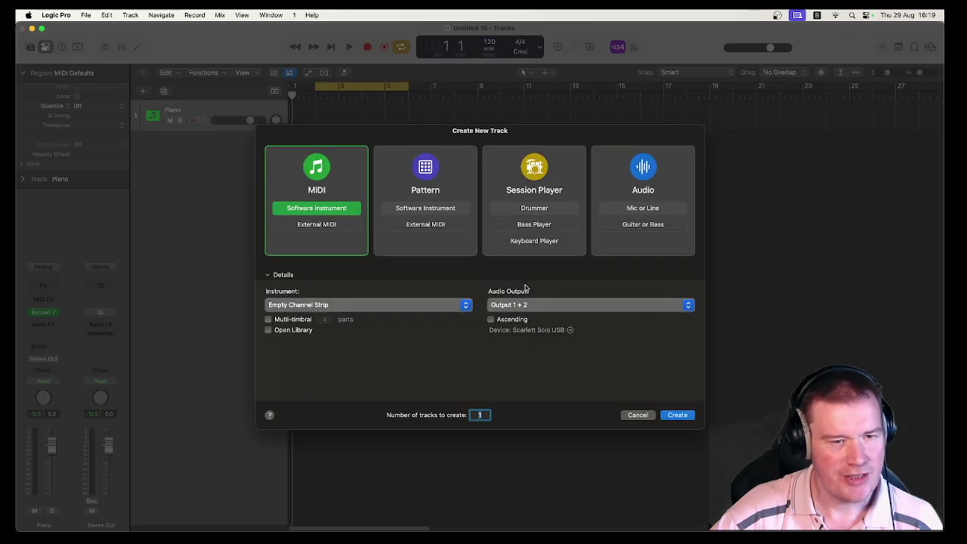
click(678, 415)
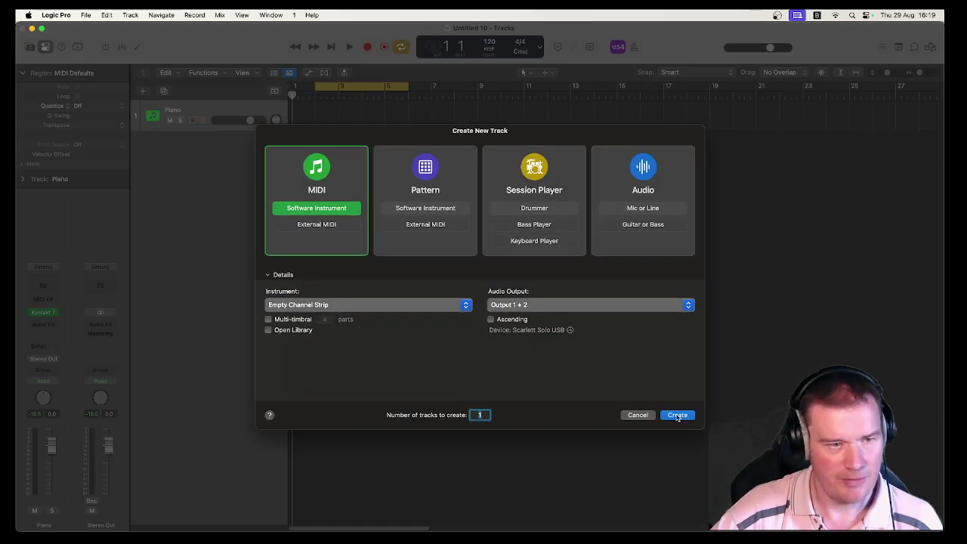
click(678, 415)
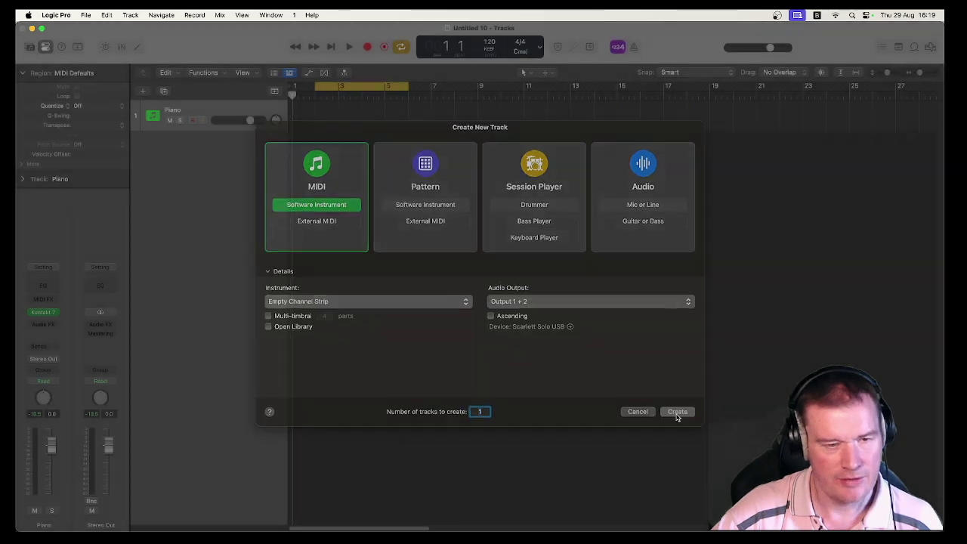
- Load BBC Symphony Orchestra in stereo into Inst 2's instrument slot
click(43, 313)
mouse_move(110, 195)
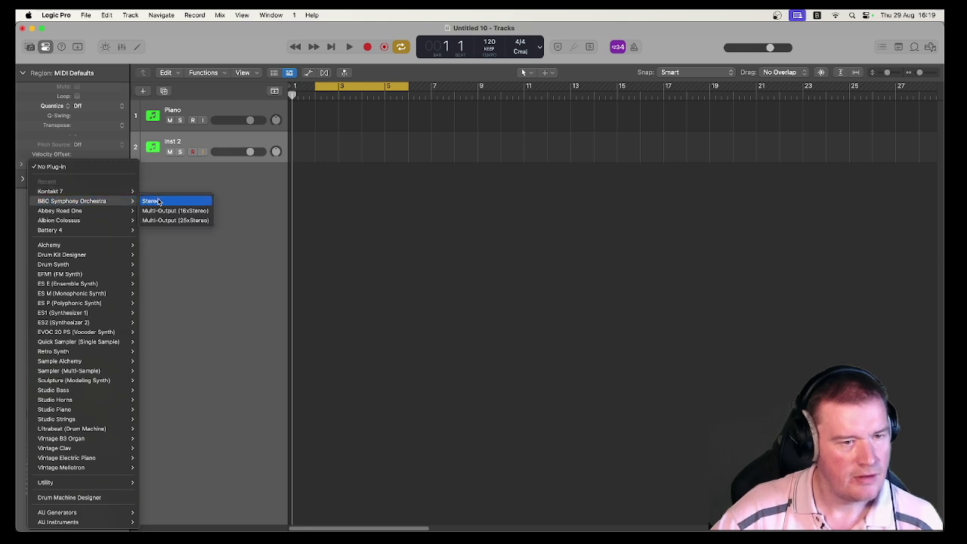
click(159, 199)
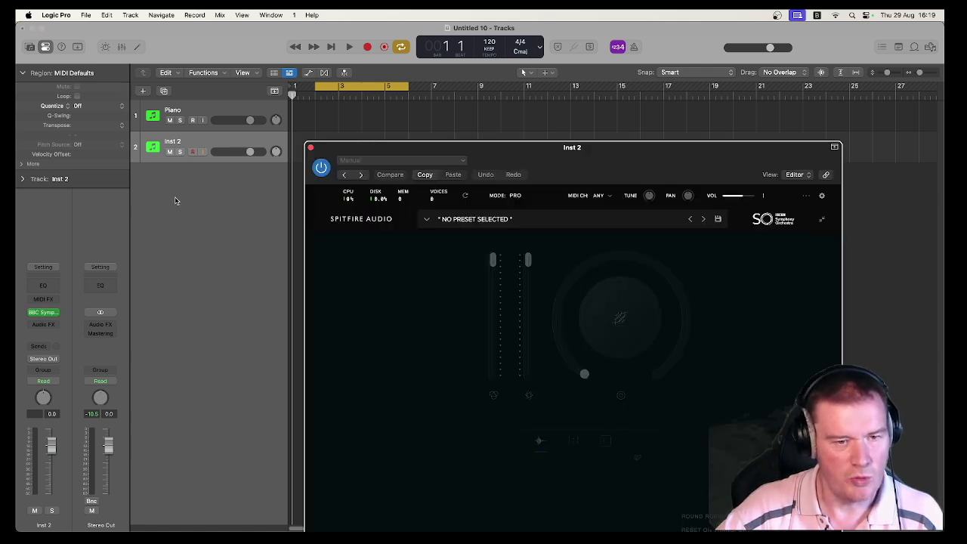
- Switch Inst 2's BBC Symphony Orchestra to Discover mode with the Strings: Violins 1 patch
drag(423, 146, 362, 47)
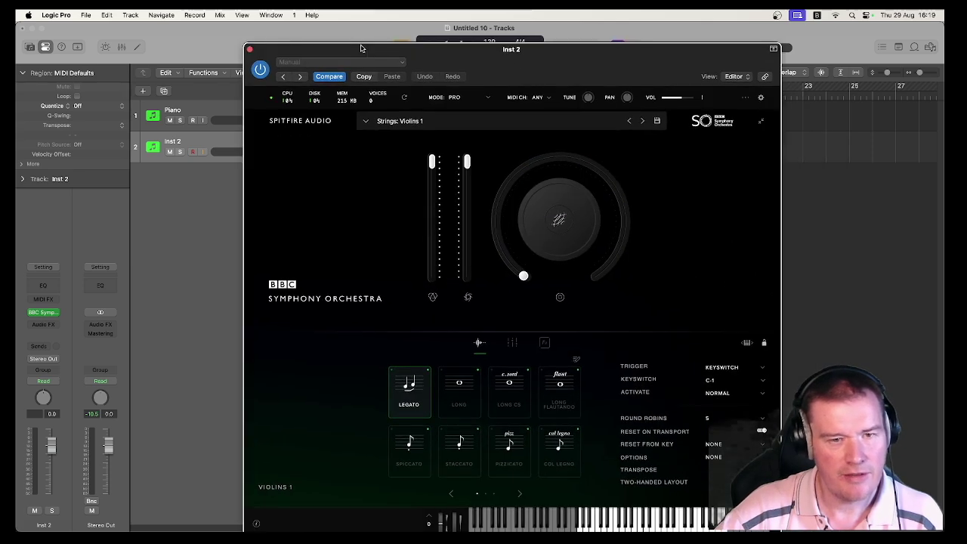
click(488, 98)
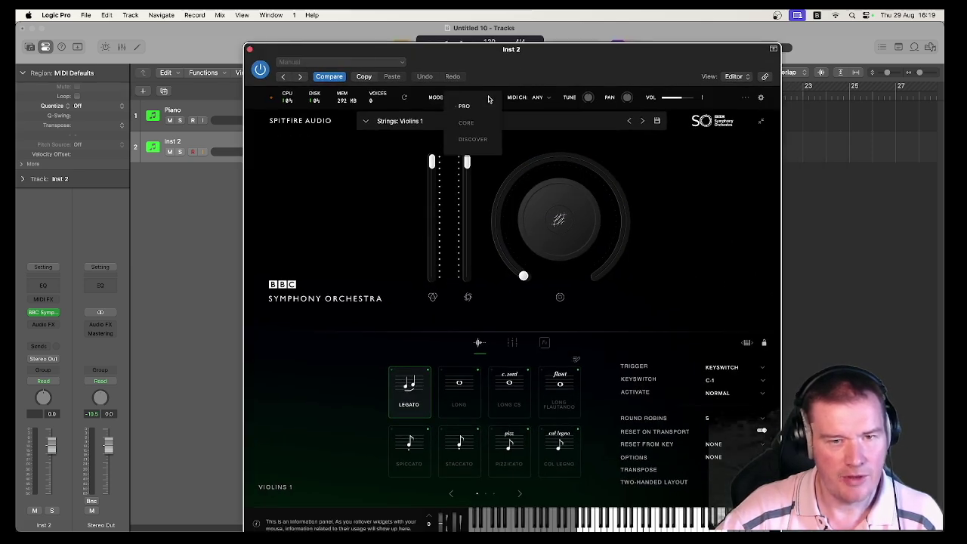
click(475, 139)
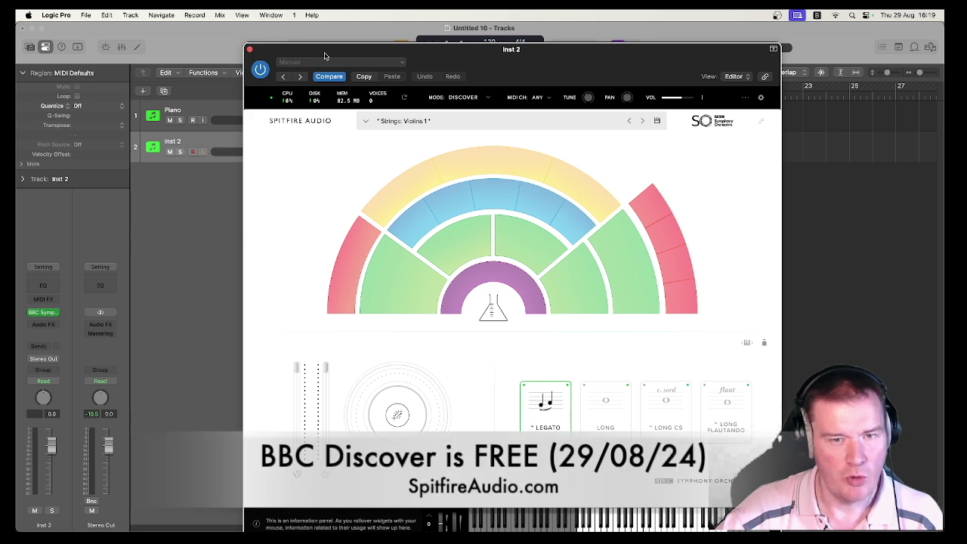
drag(345, 56, 383, 42)
mouse_move(432, 264)
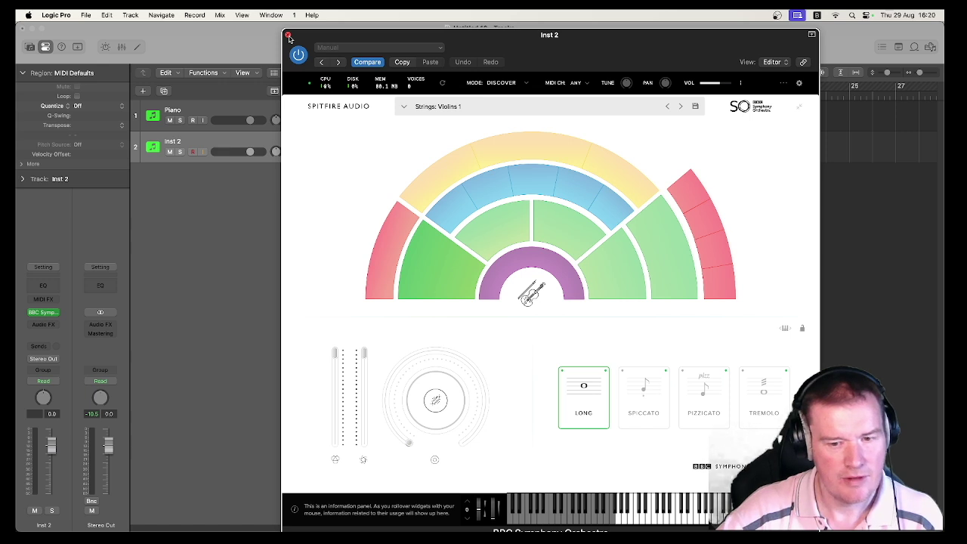
mouse_move(365, 357)
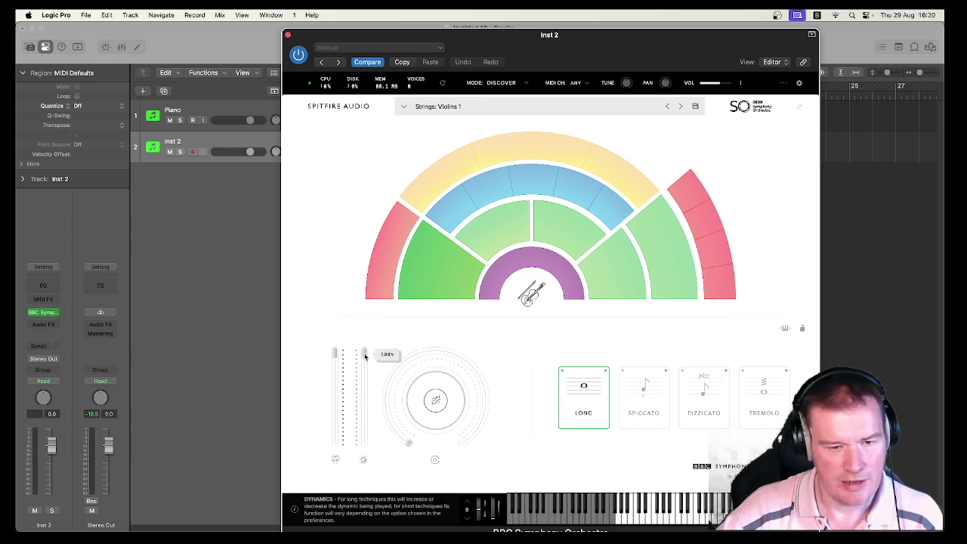
- Rename track 2 to BBC Violin 1
click(288, 36)
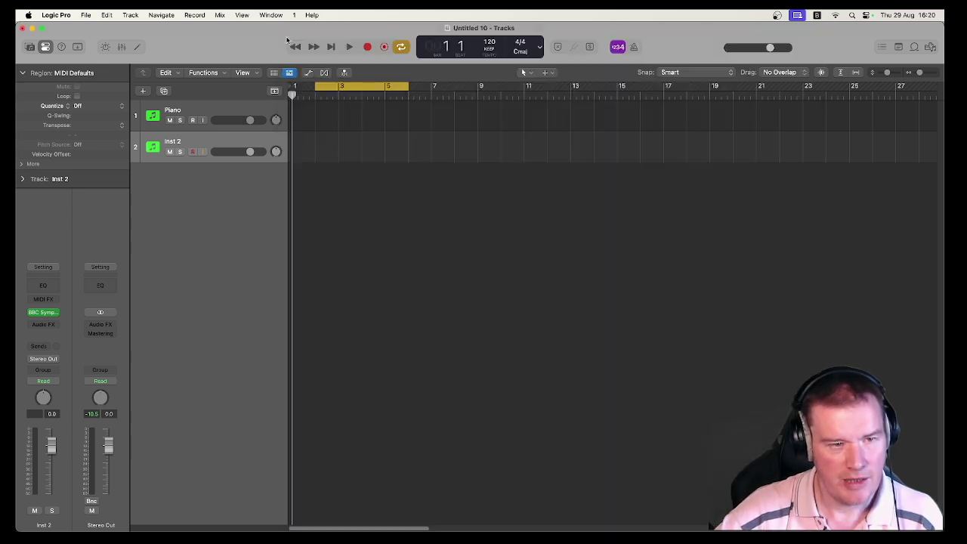
double_click(173, 141)
text(BBC Violin 1)
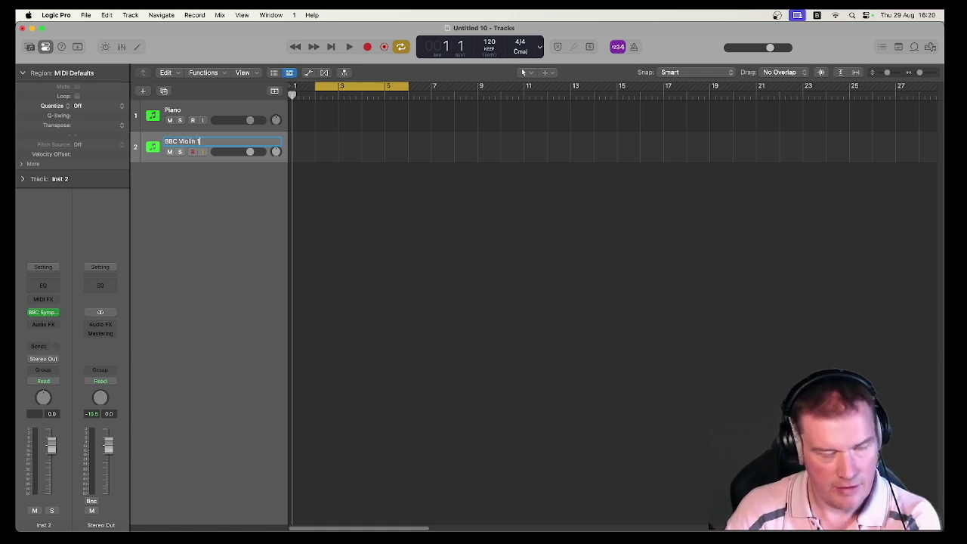
key(Return)
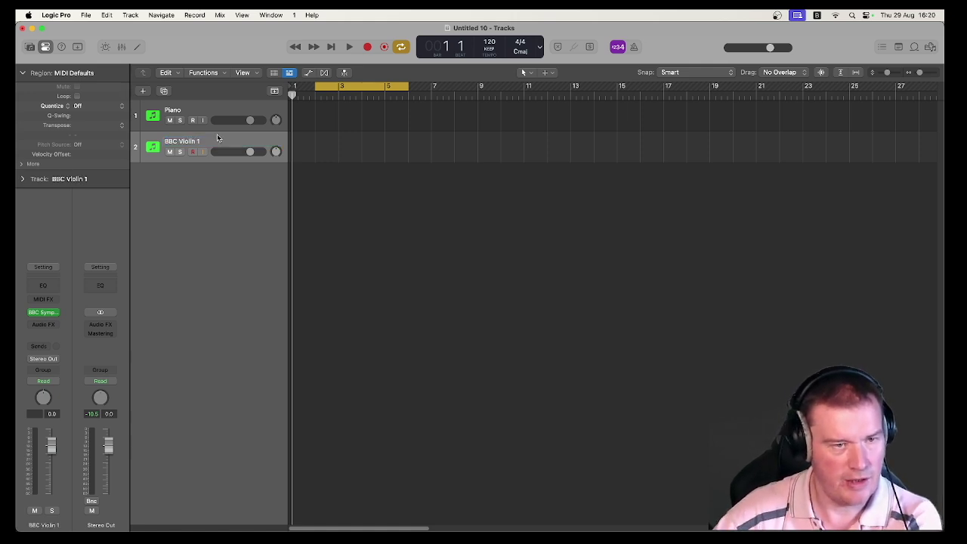
- Duplicate BBC Violin 1 into a new track named BBC Violin 2
right_click(233, 136)
click(261, 198)
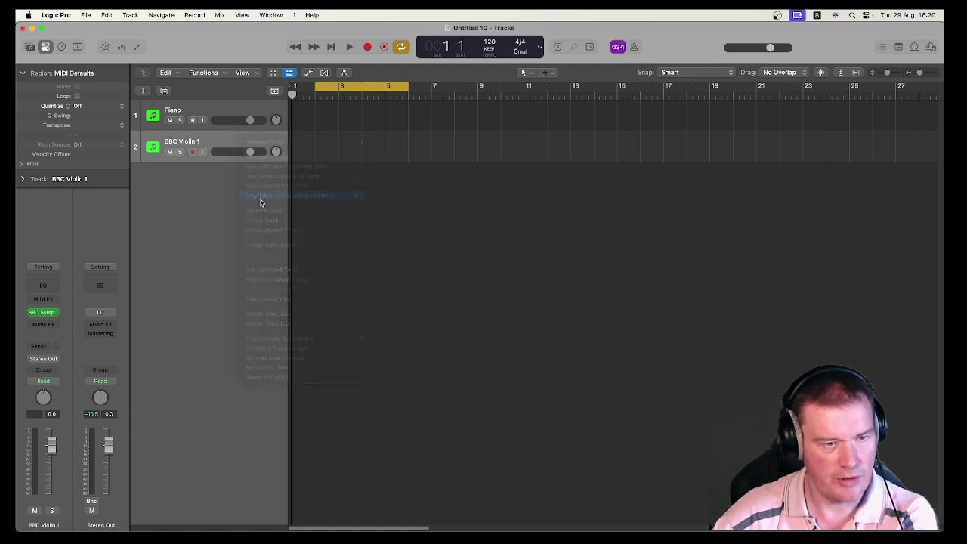
click(43, 314)
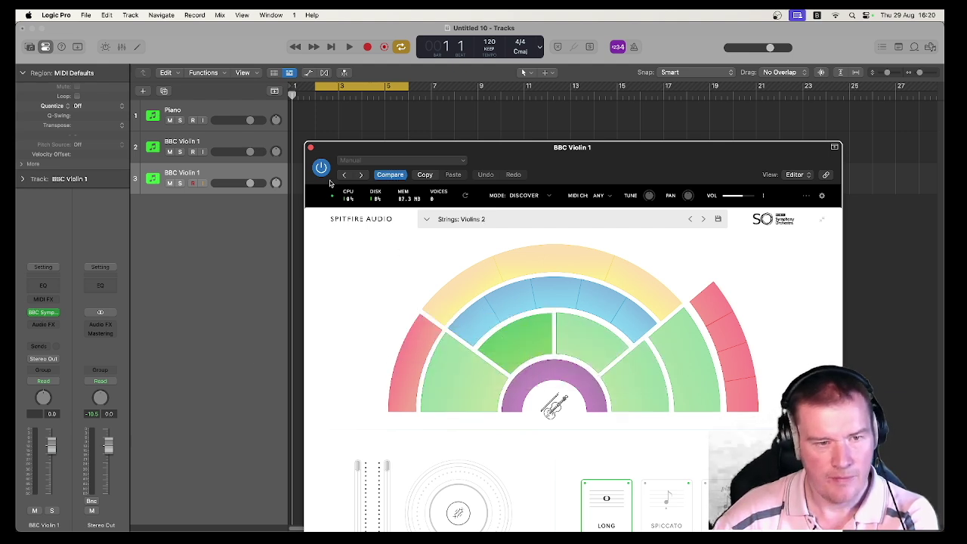
click(310, 147)
double_click(207, 173)
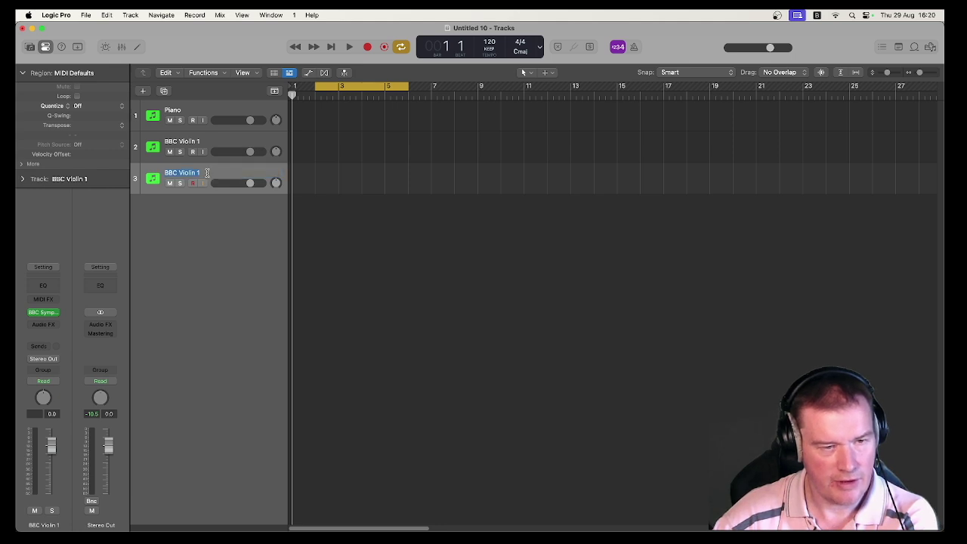
click(207, 173)
key(BackSpace)
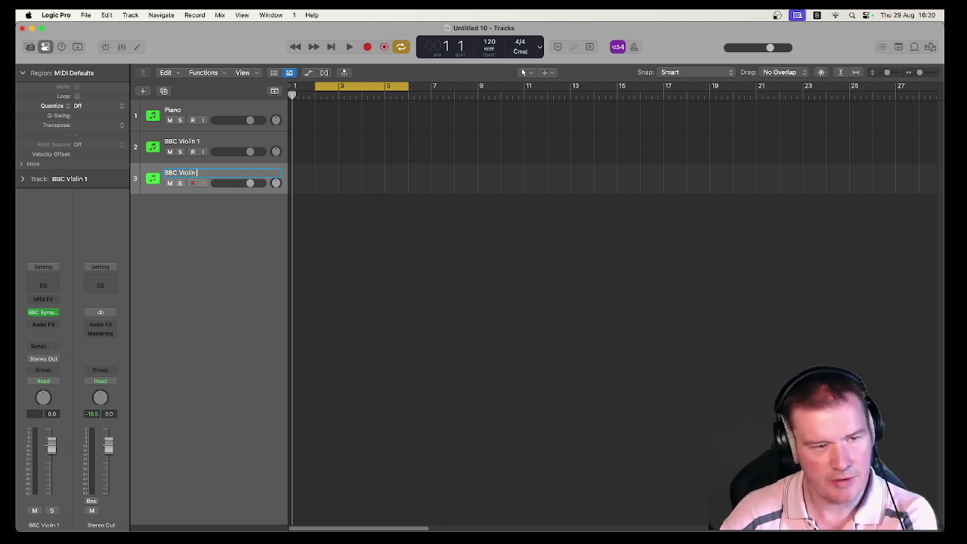
text(2)
key(Return)
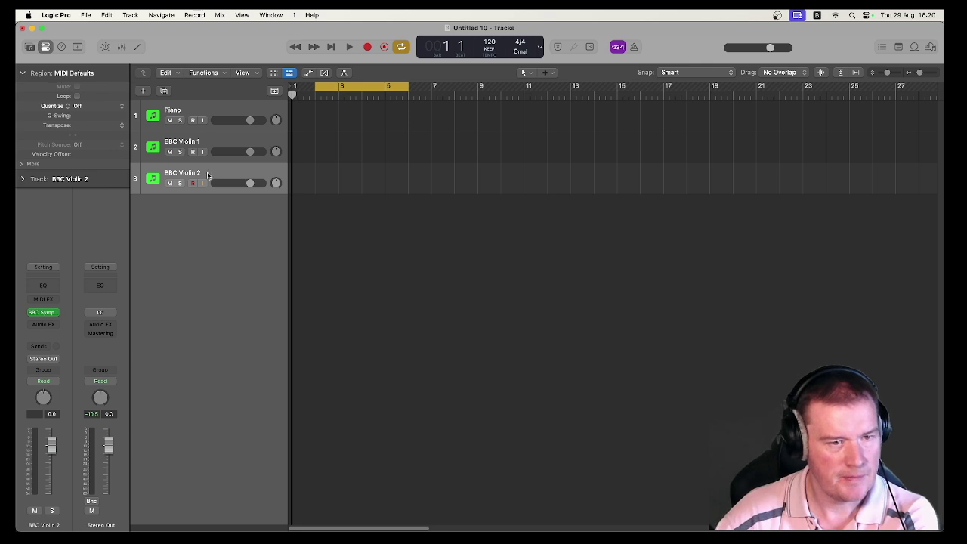
- Duplicate BBC Violin 2 into a fourth track named BBC Viola
right_click(213, 177)
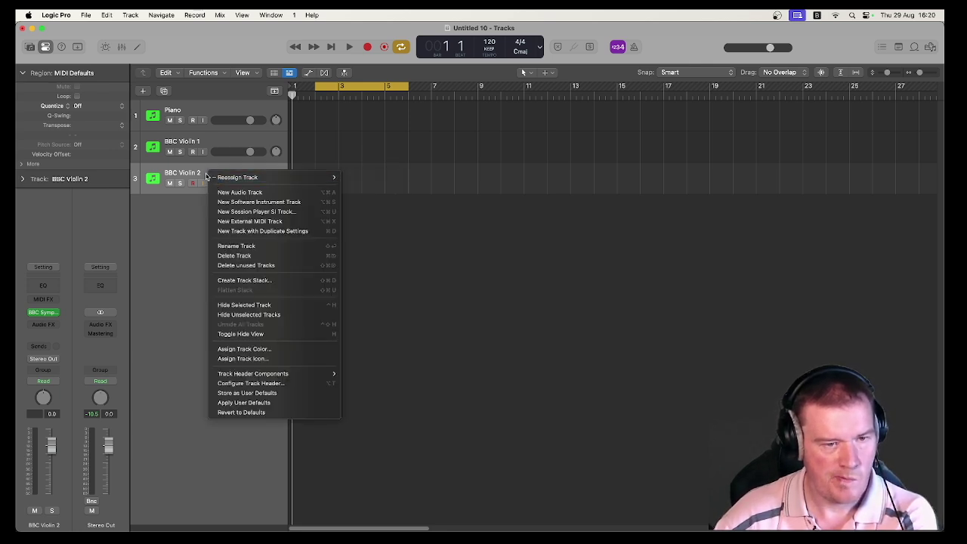
click(230, 231)
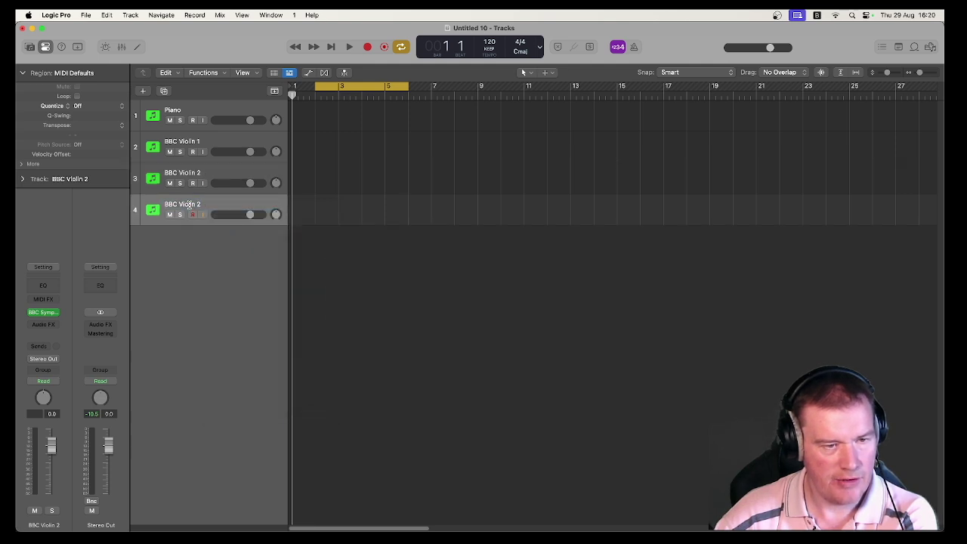
double_click(190, 205)
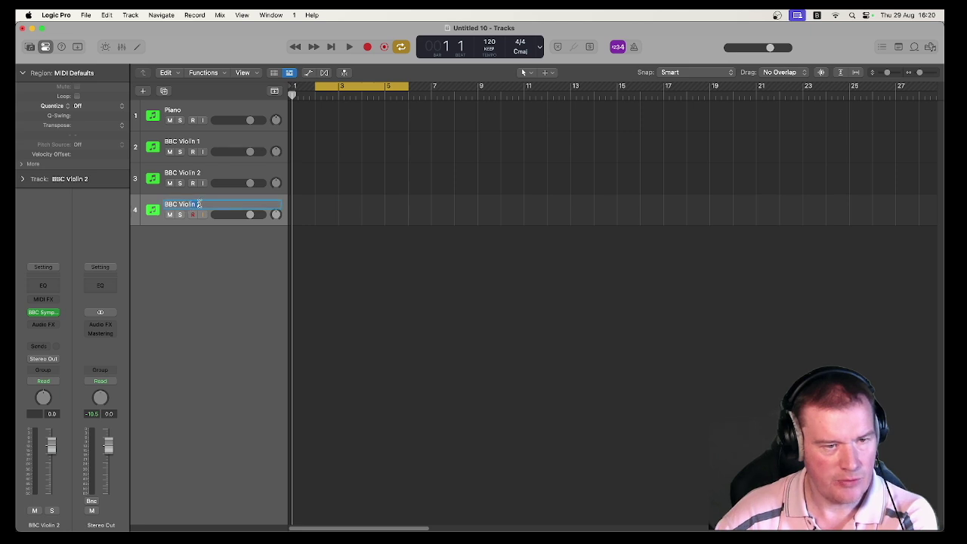
text(BBC Viola)
key(Return)
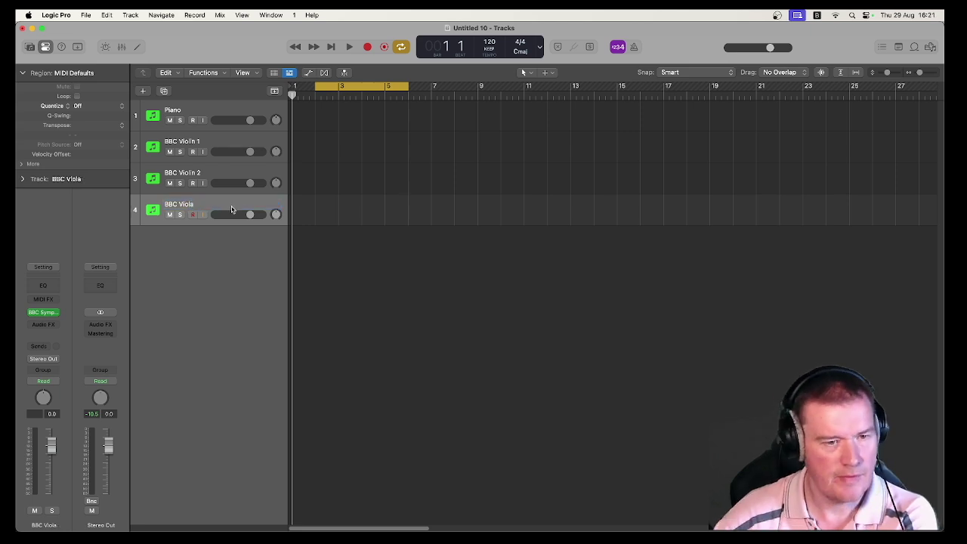
- Add a fifth duplicate string track named BBC Celli
right_click(230, 204)
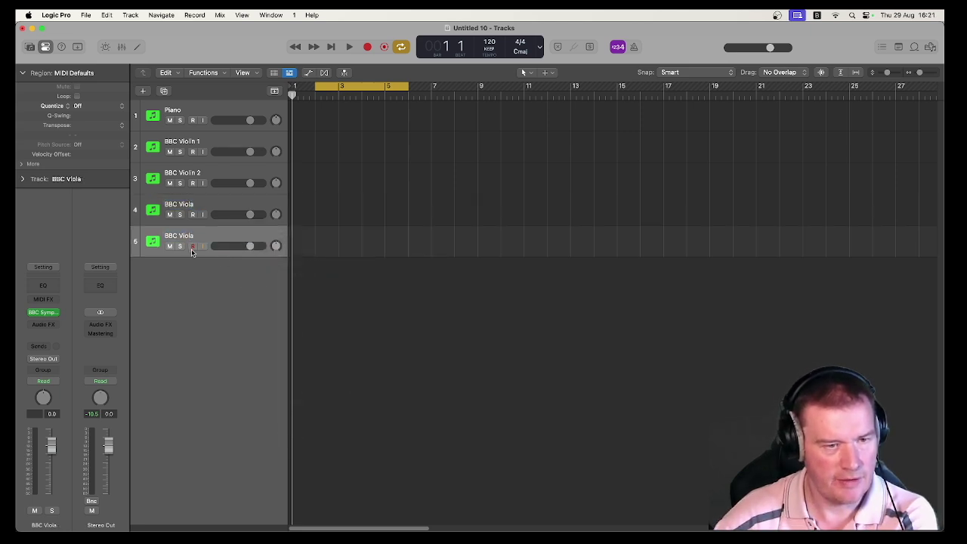
double_click(189, 236)
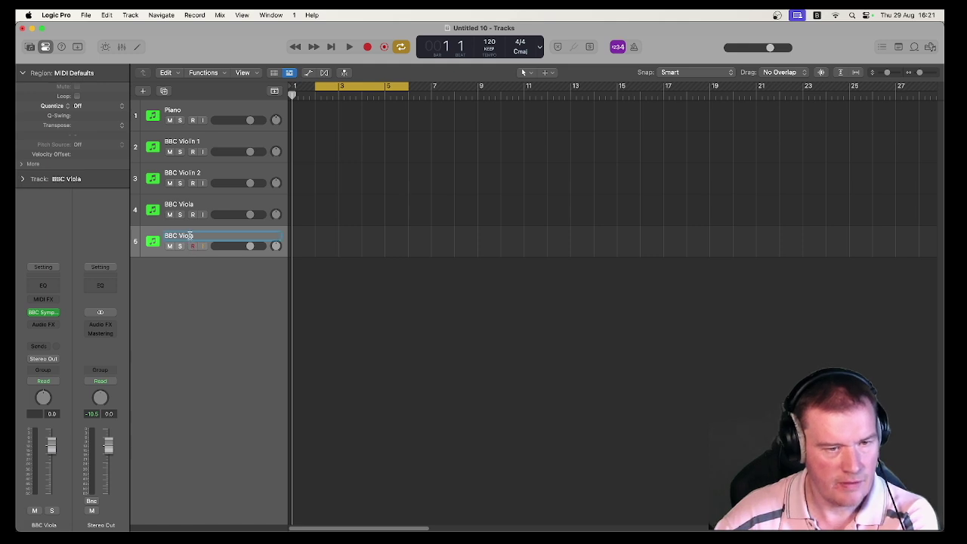
key(BackSpace)
key(BackSpace)
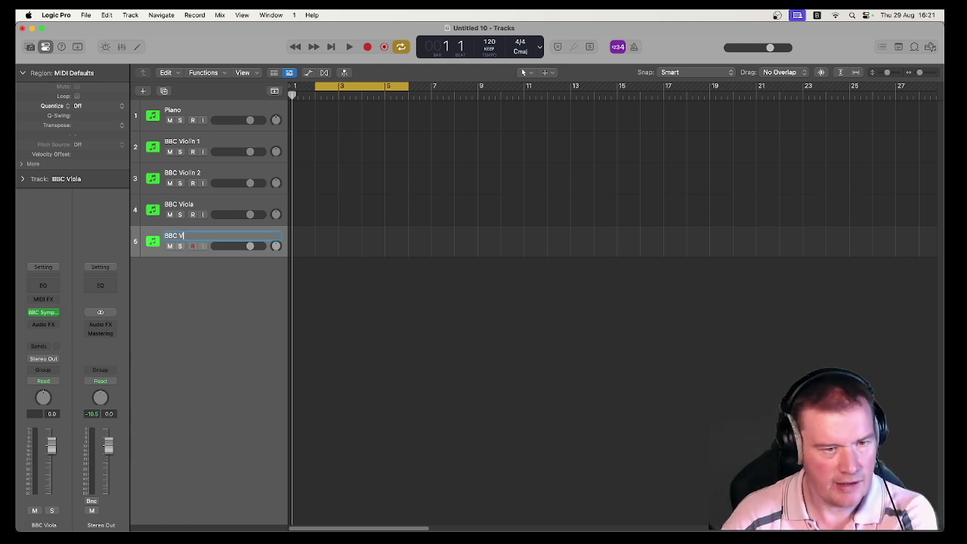
key(BackSpace)
text(Cell)
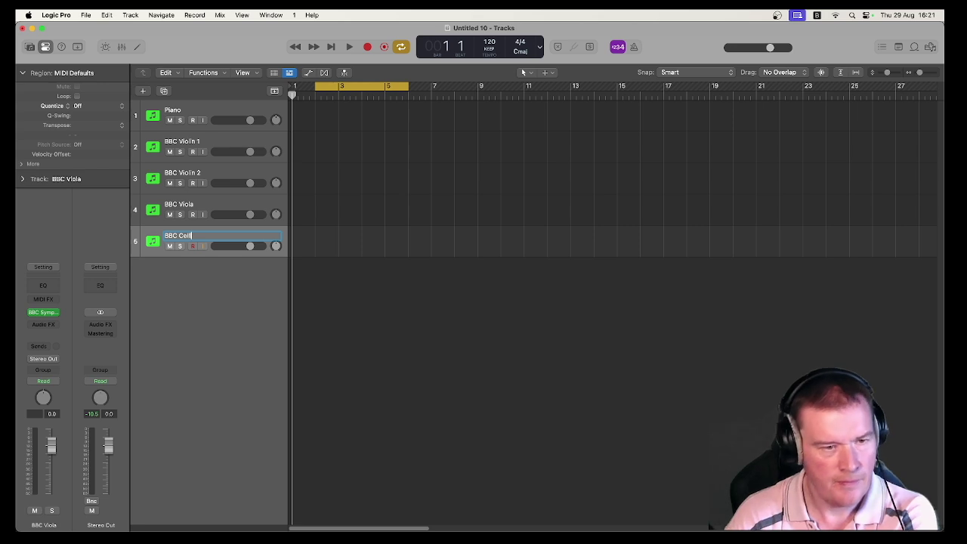
text(i)
key(Return)
- Check the BBC Viola and BBC Celli instrument plugins, then select and arm BBC Violin 1
click(218, 205)
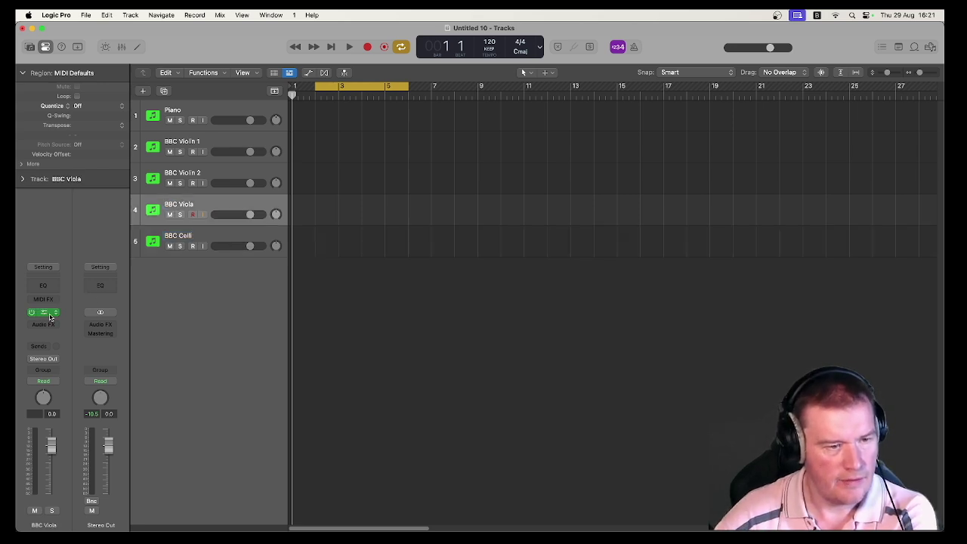
click(47, 313)
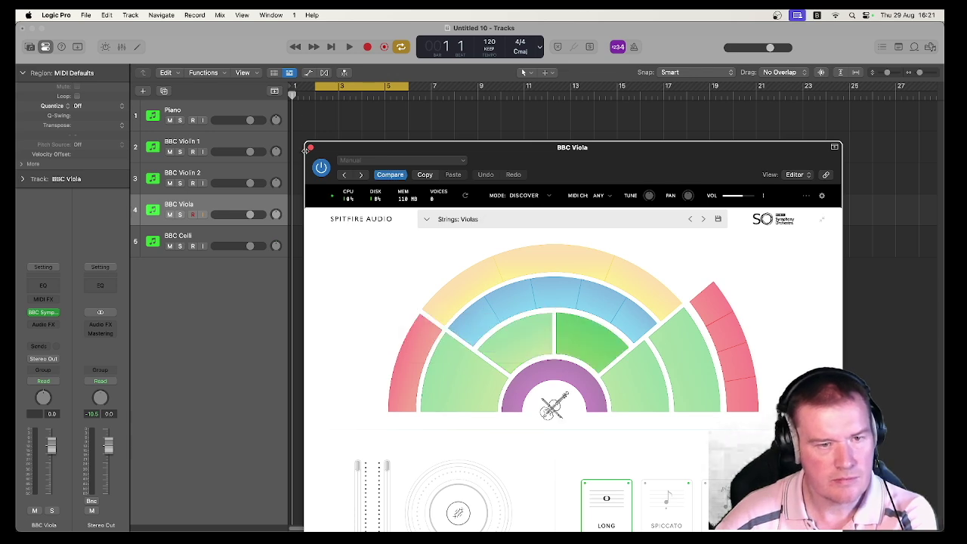
key(Down)
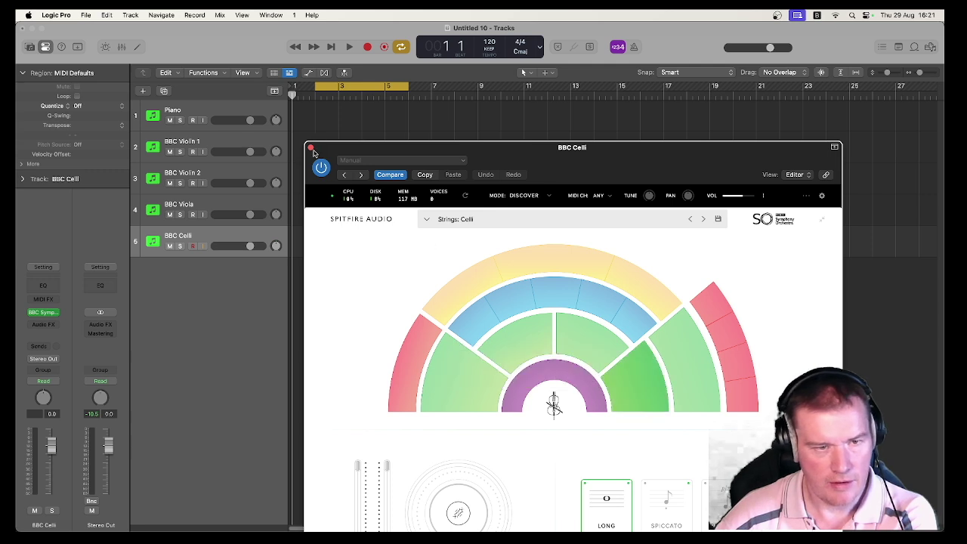
click(312, 149)
click(245, 112)
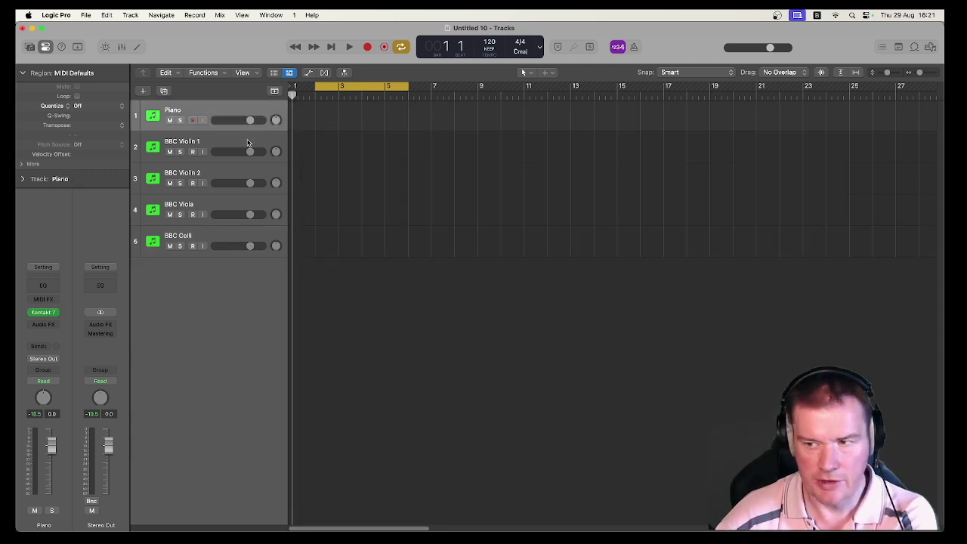
click(247, 142)
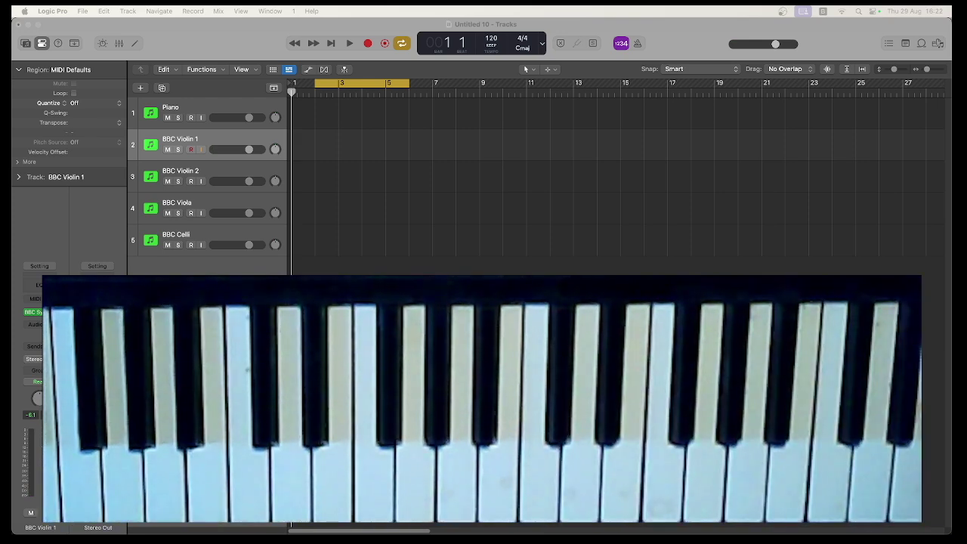
- Stretch the cycle region's end from bar 6 out to bar 9
click(261, 138)
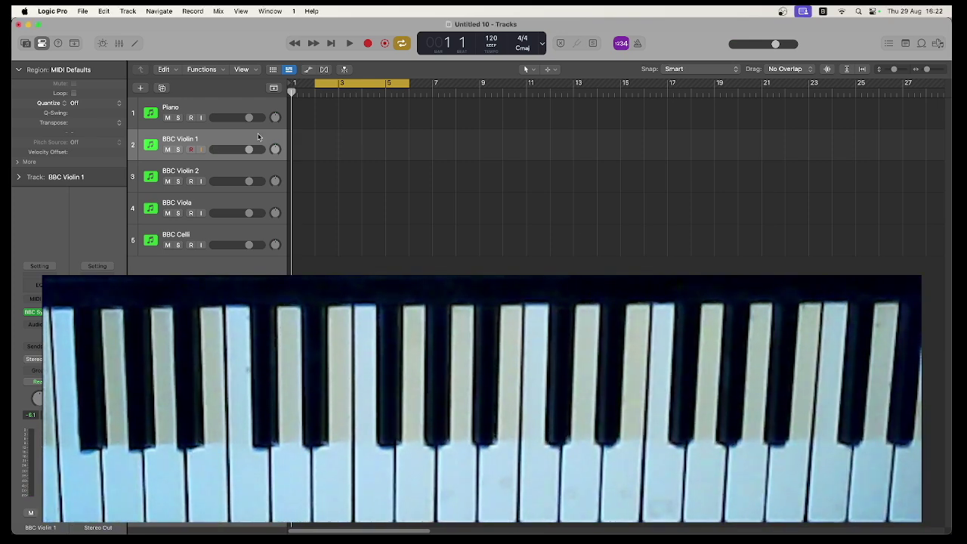
click(409, 83)
drag(409, 84, 482, 84)
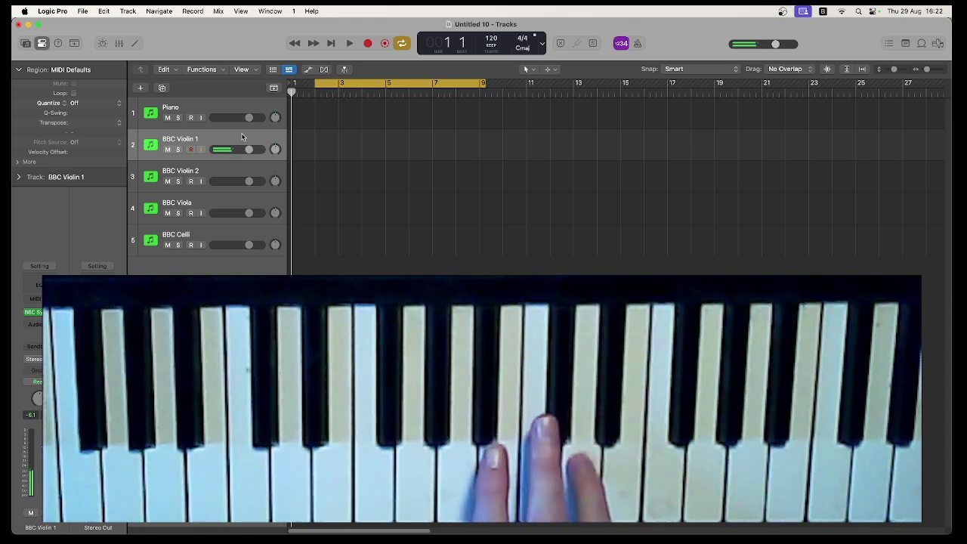
- Record a trial take on BBC Violin 1 and delete it
key(r)
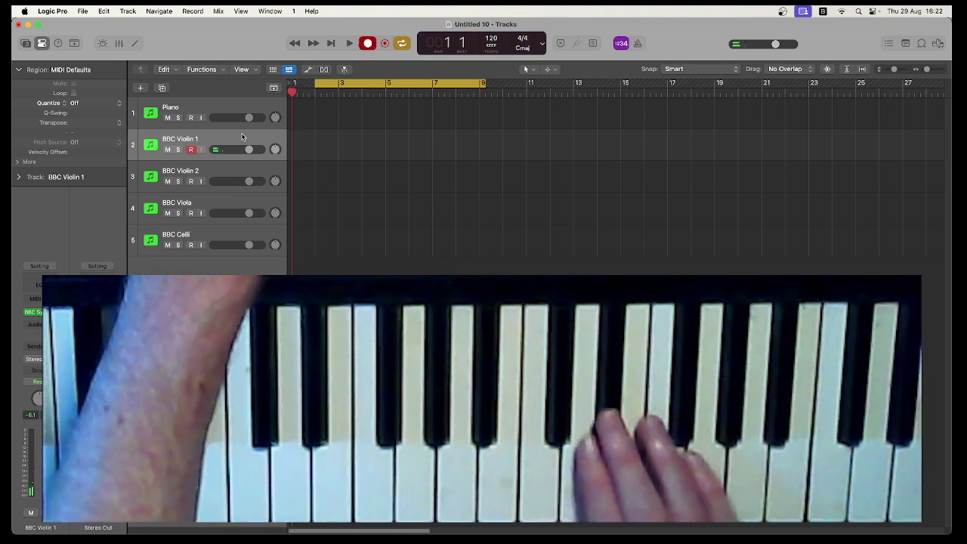
key(shift+r)
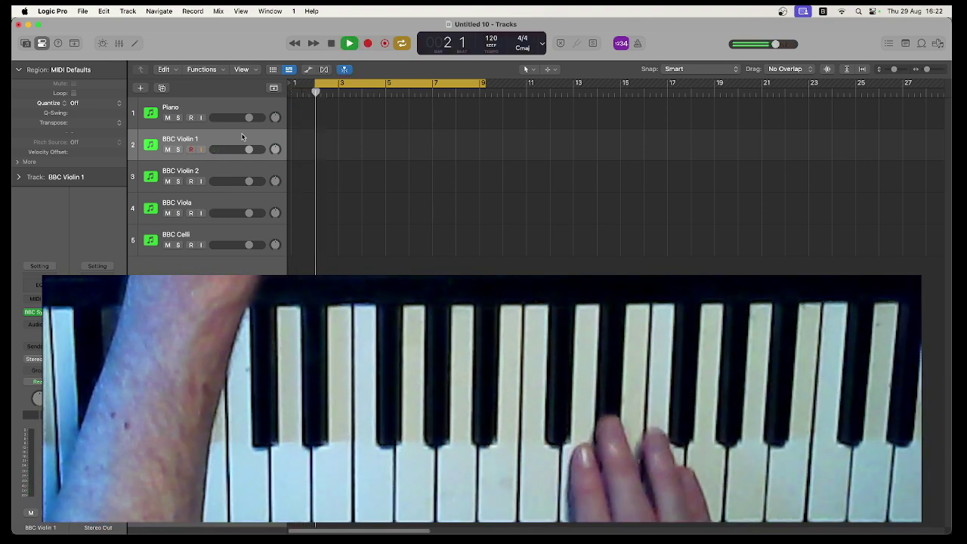
key(r)
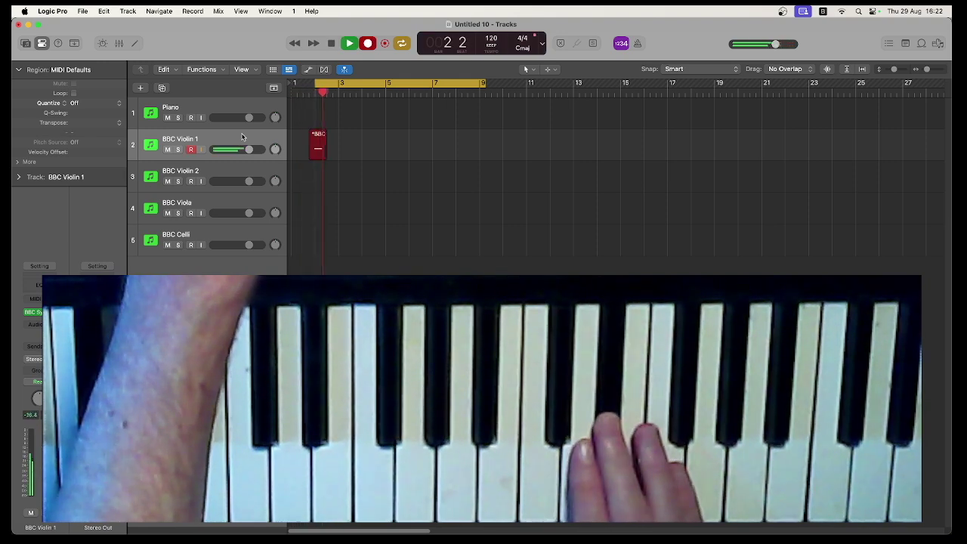
key(space)
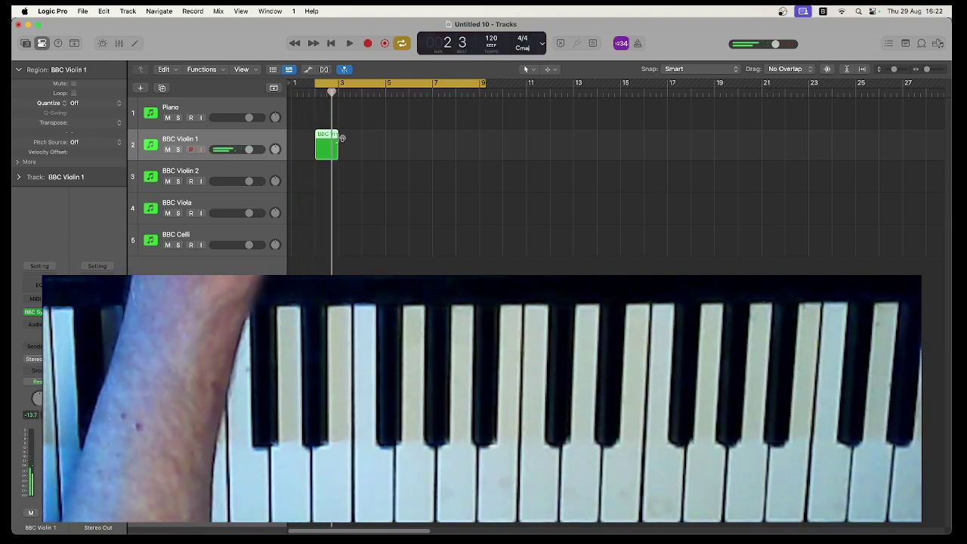
key(Delete)
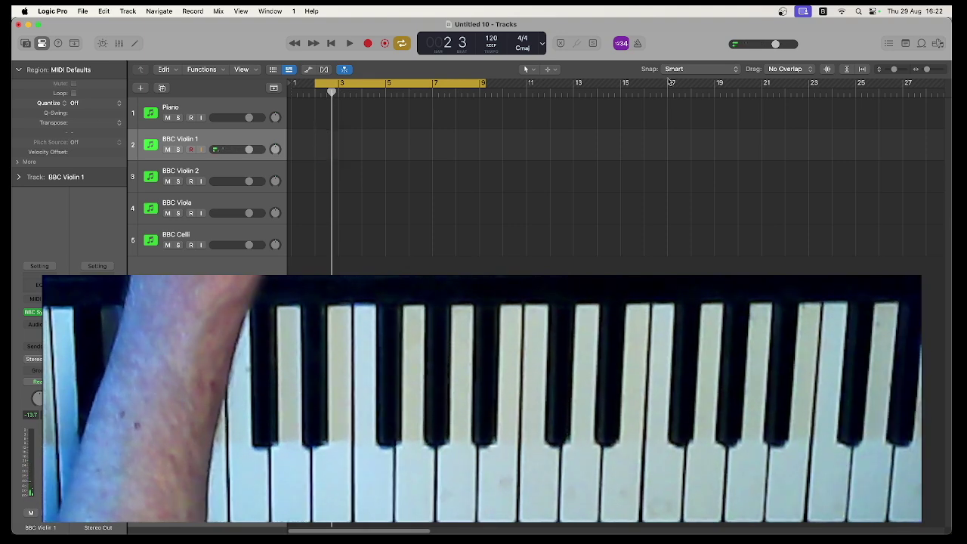
- Turn on the metronome, record a Violin 1 take with count-in, then delete it
click(639, 44)
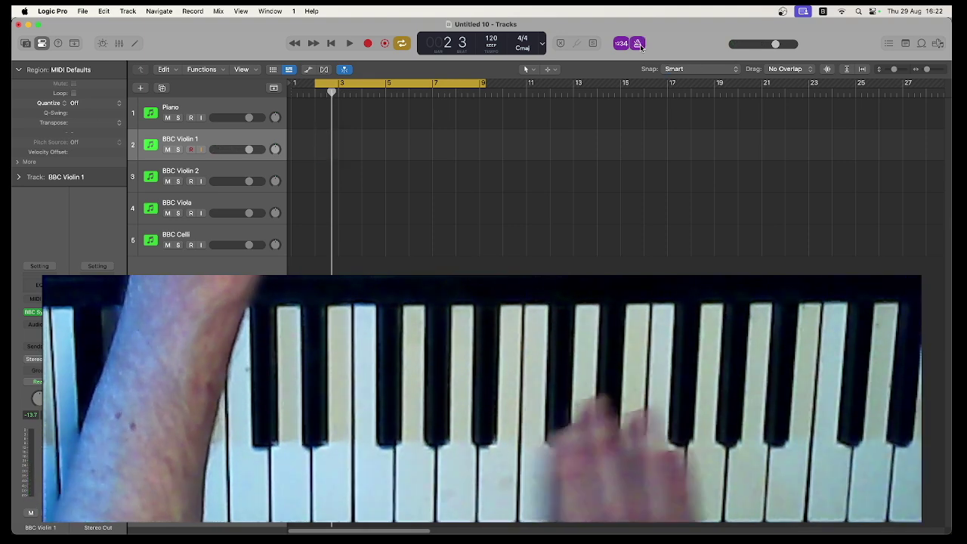
key(r)
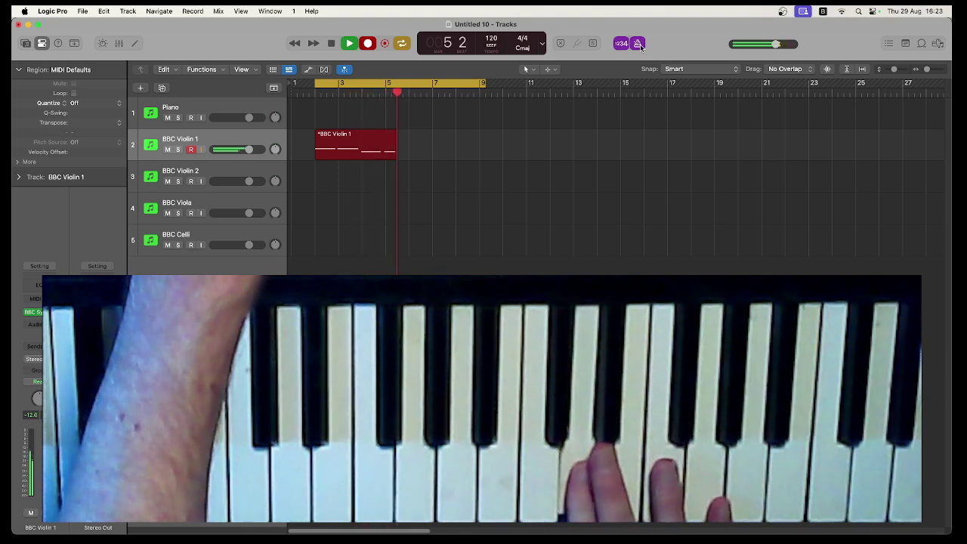
key(shift+r)
key(space)
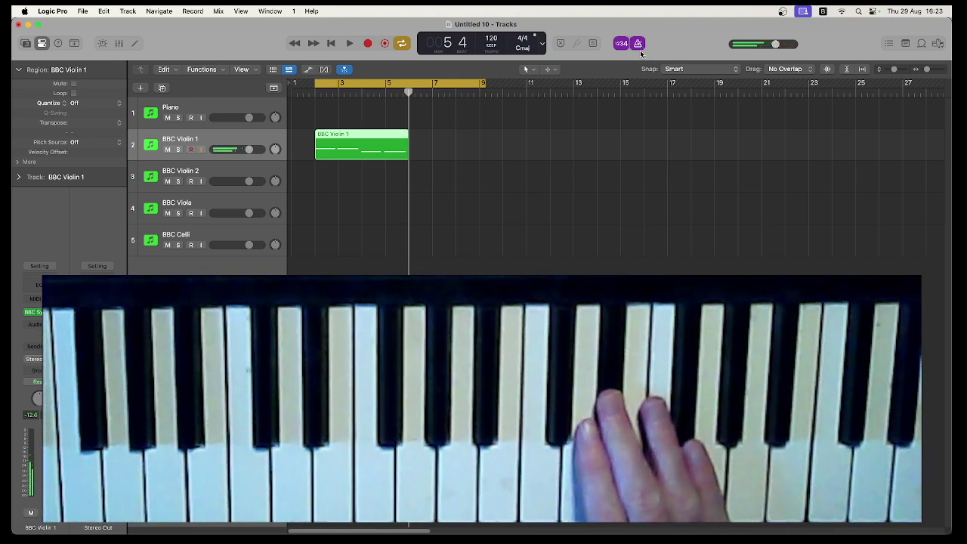
right_click(387, 135)
click(383, 134)
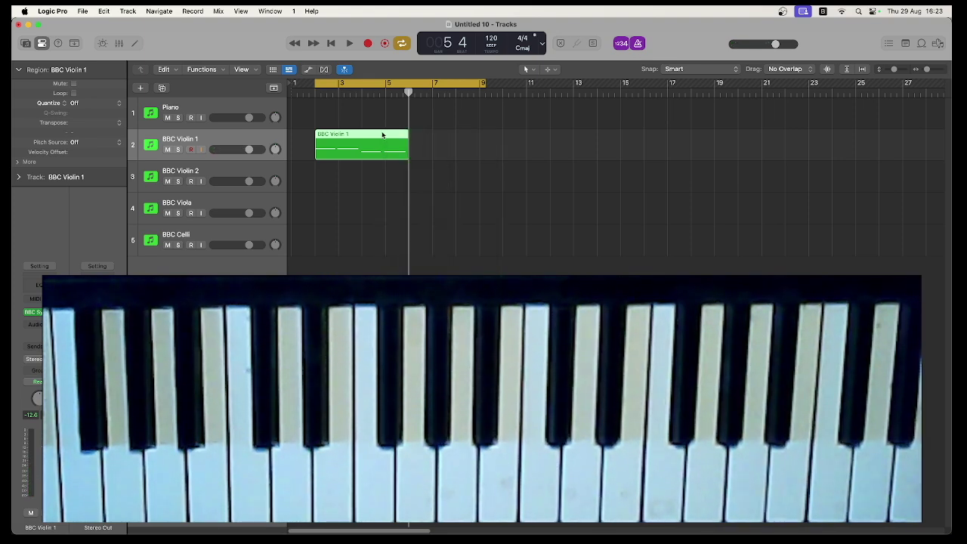
key(Delete)
- Record the kept Violin 1 take starting from the cycle start
click(316, 92)
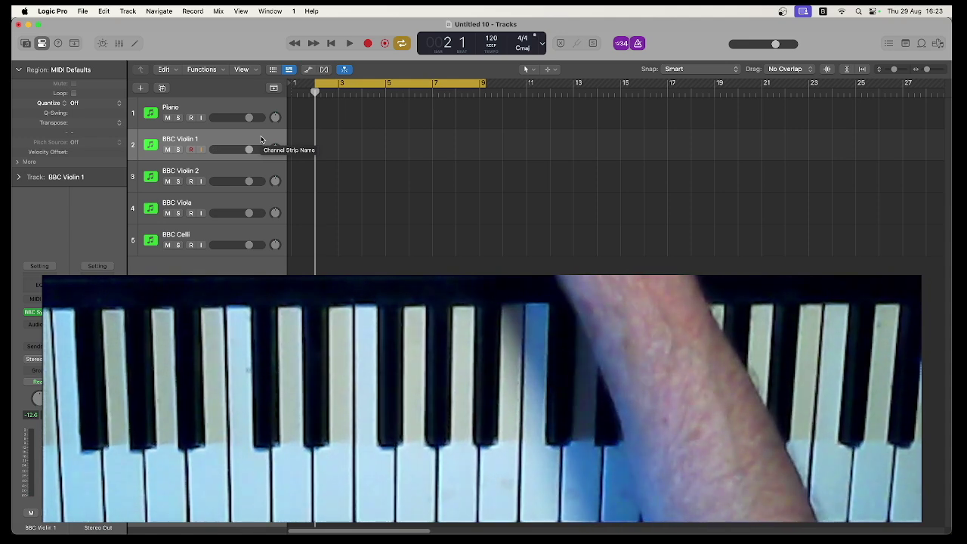
key(r)
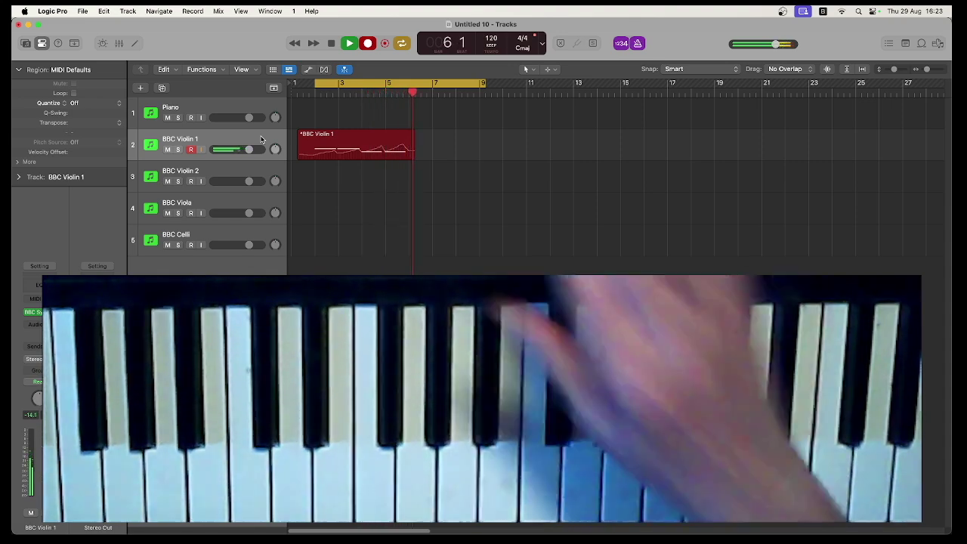
key(space)
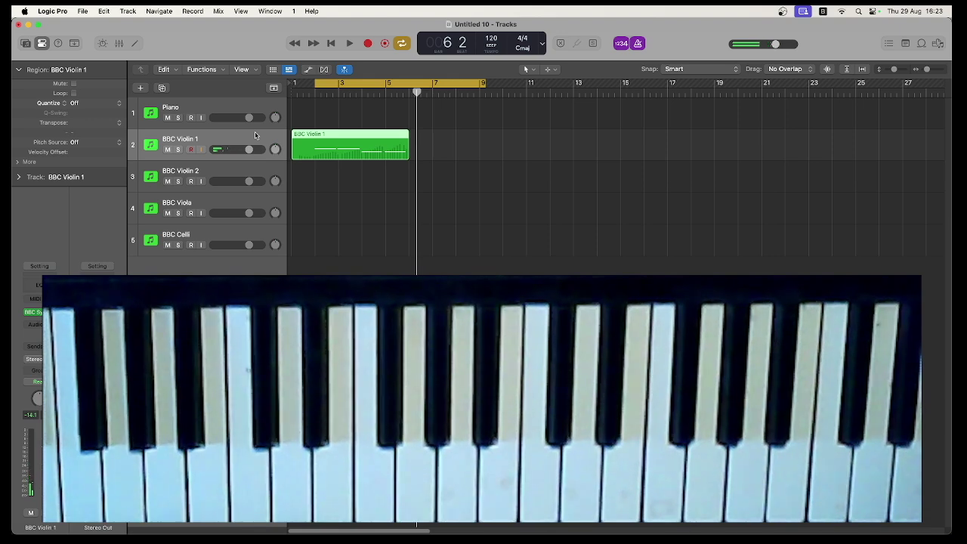
- Record the BBC Violin 2 part over bars 1–6, then select and arm BBC Viola
click(253, 171)
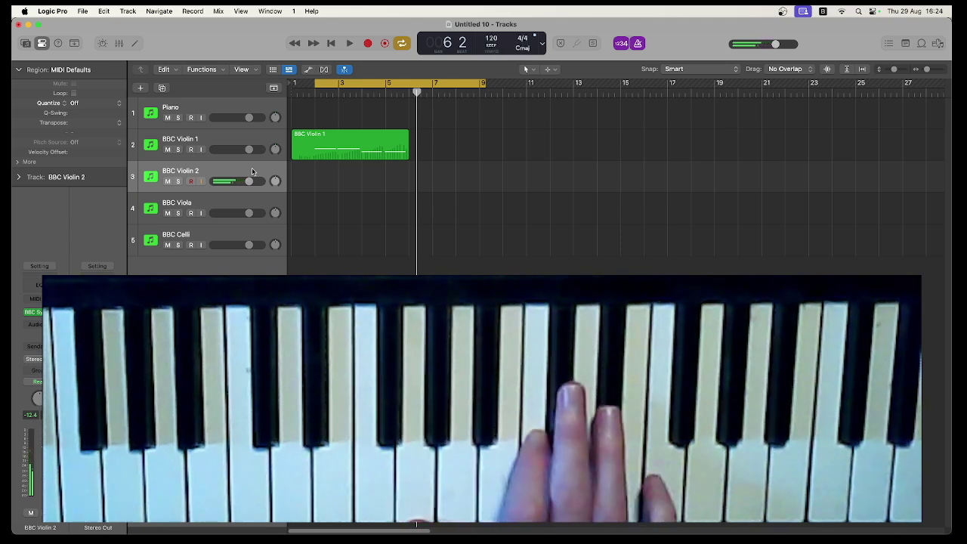
click(368, 43)
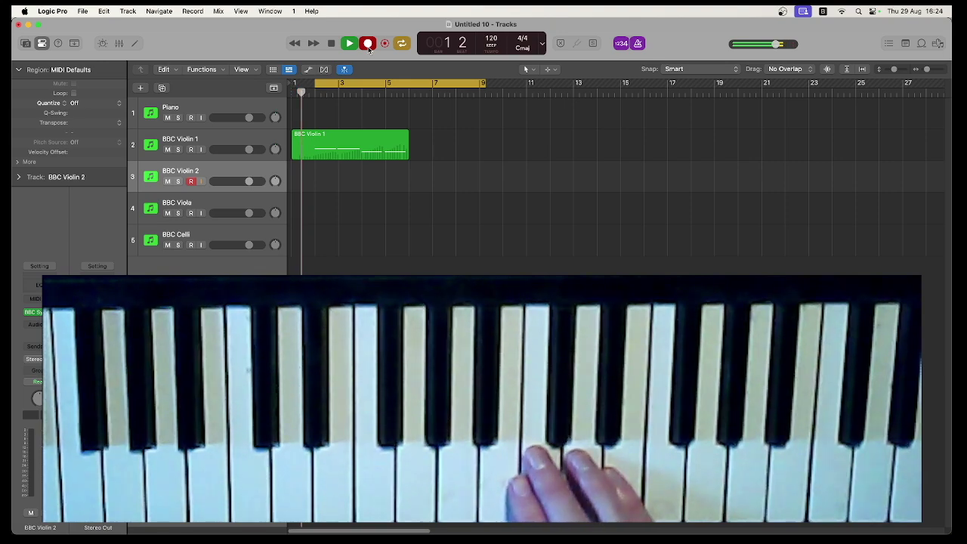
click(368, 44)
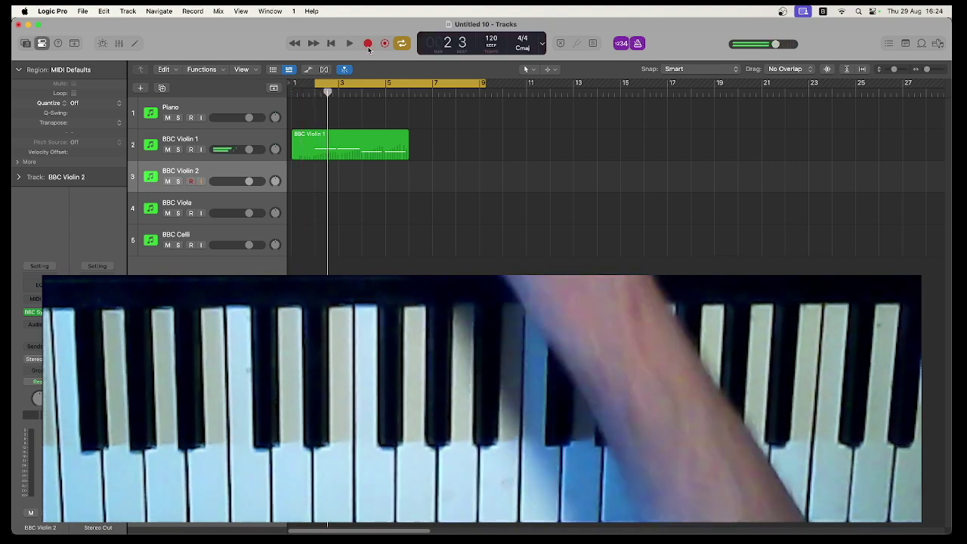
click(368, 43)
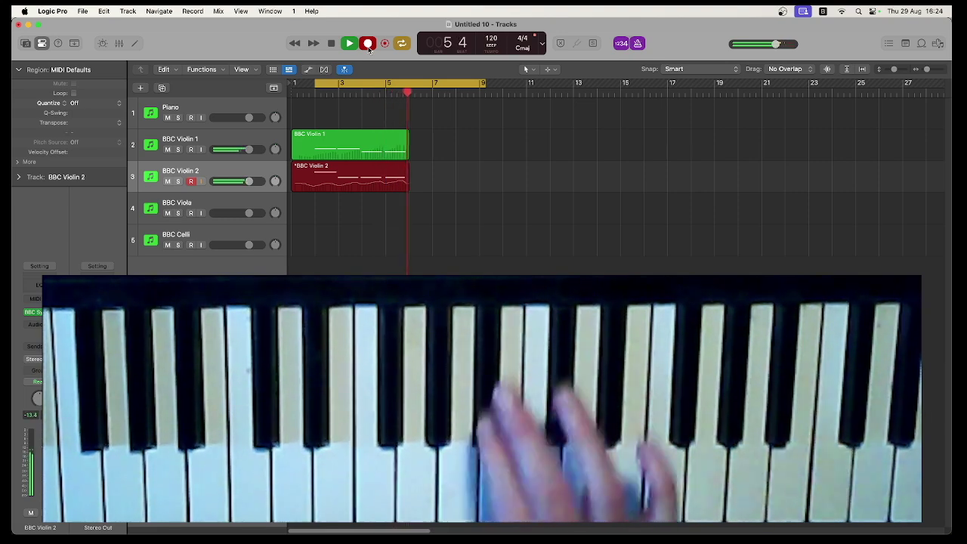
key(space)
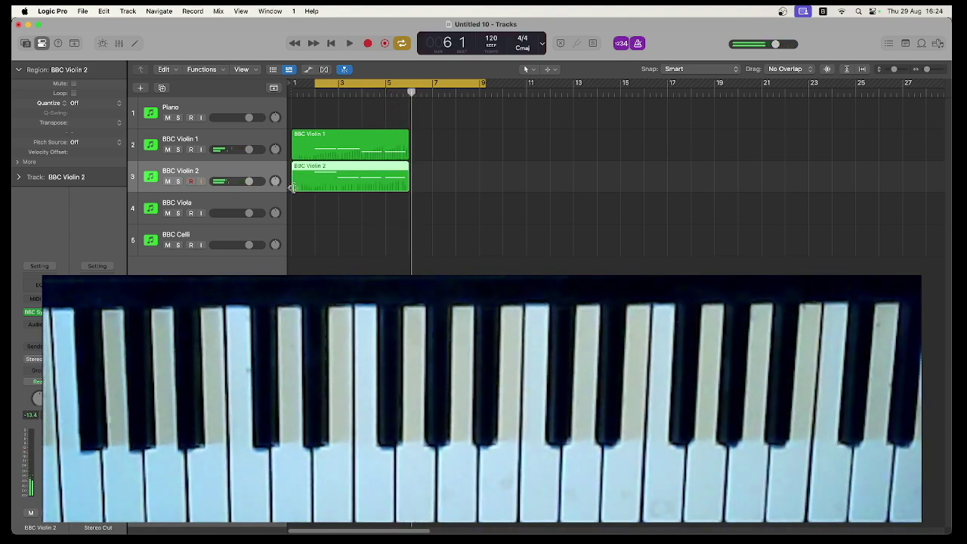
click(257, 205)
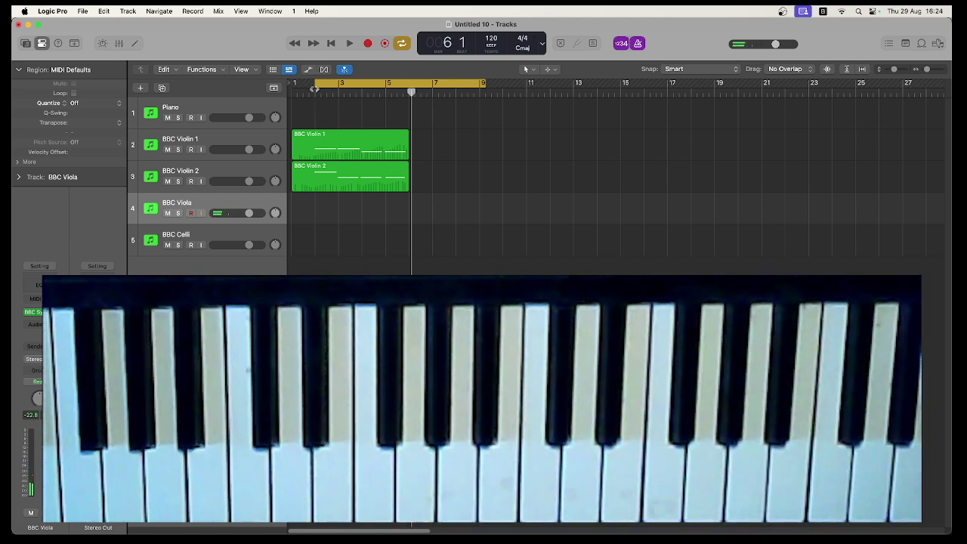
- Record the viola take, trim its region to end at bar 6, and select BBC Celli
click(314, 89)
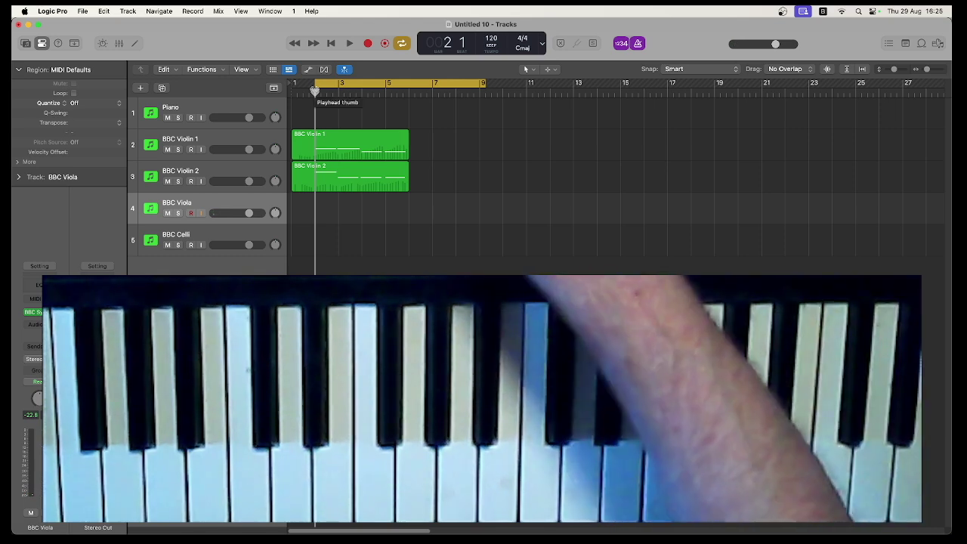
key(r)
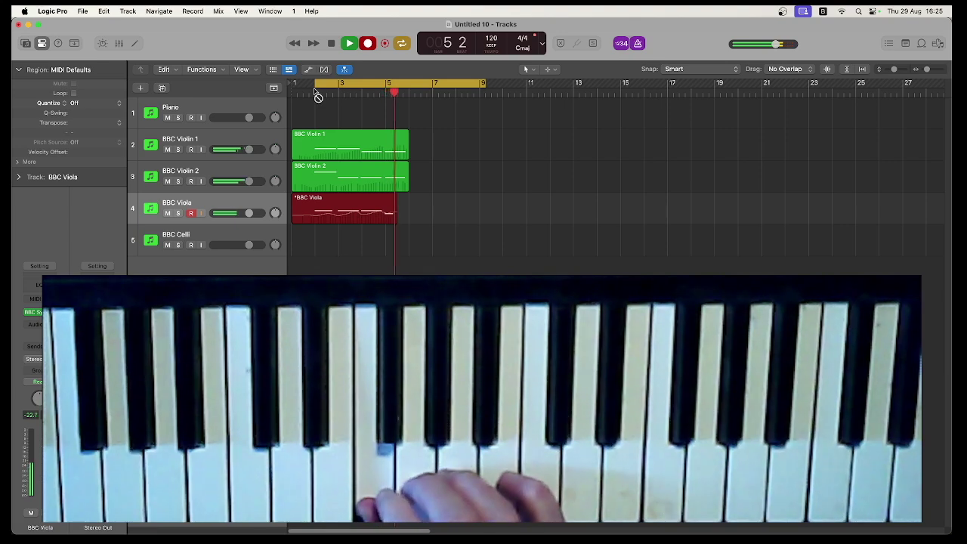
key(space)
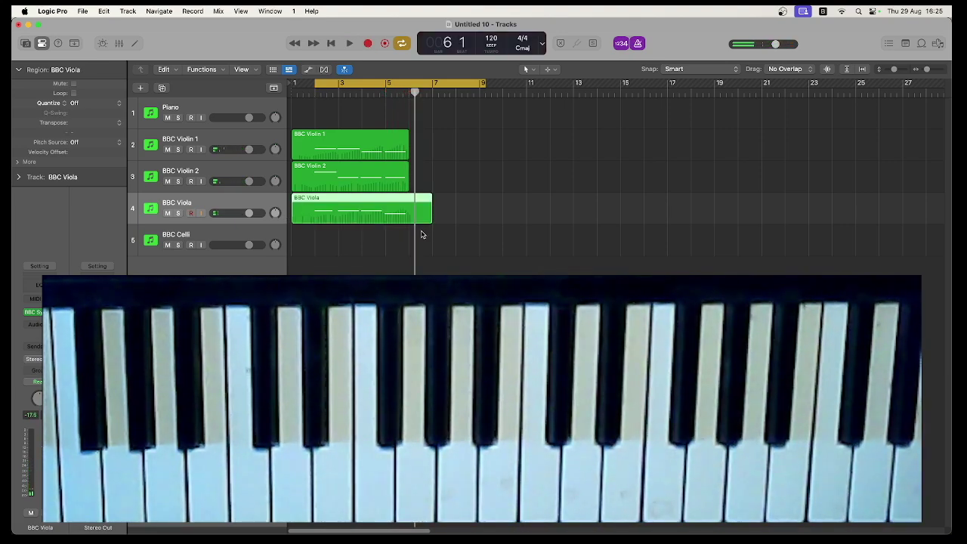
drag(431, 223, 409, 222)
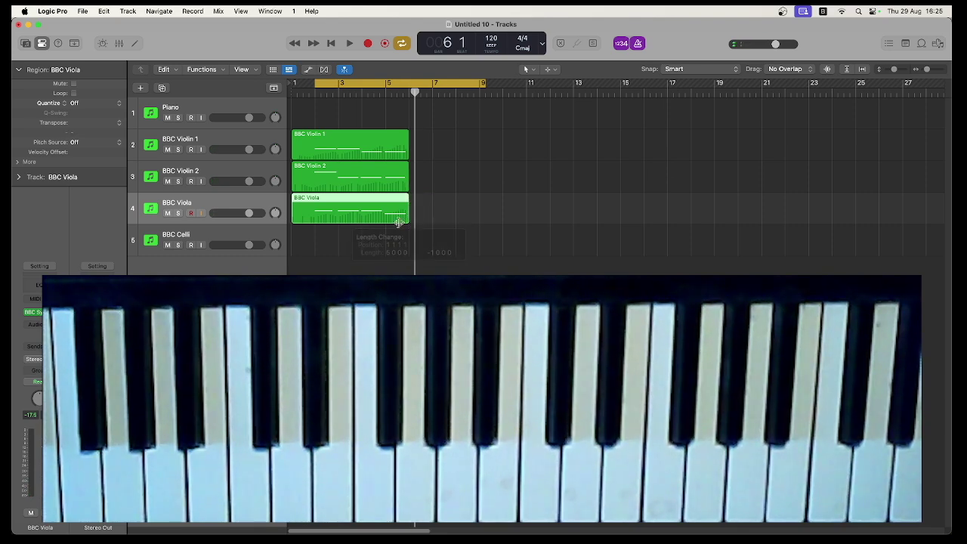
click(256, 238)
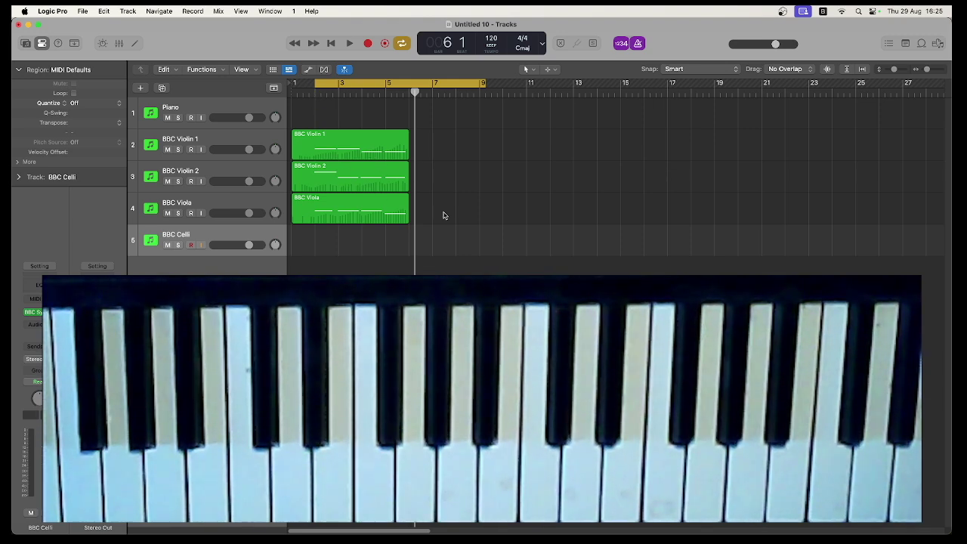
- Open the three string regions in the Piano Roll, check them in Score view, and zoom to fit
drag(444, 216, 408, 149)
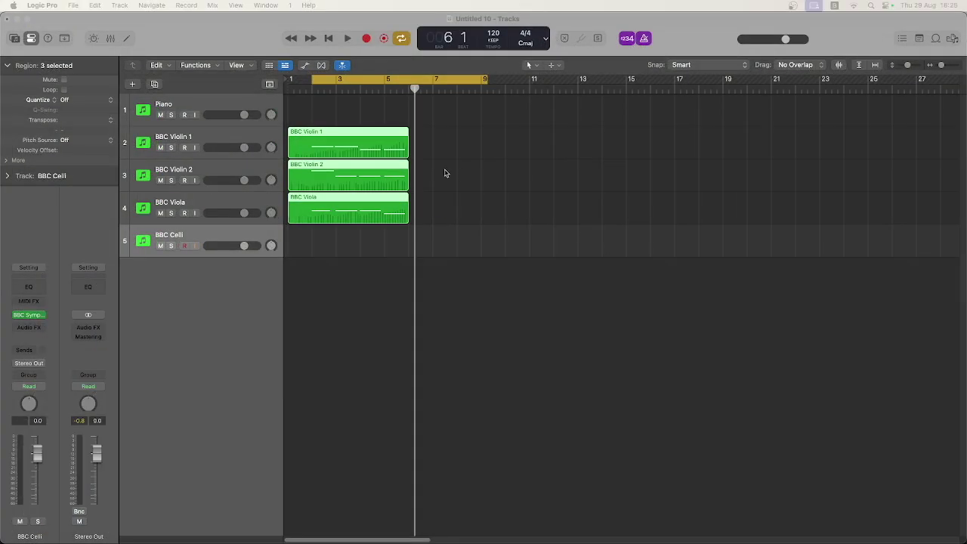
double_click(328, 140)
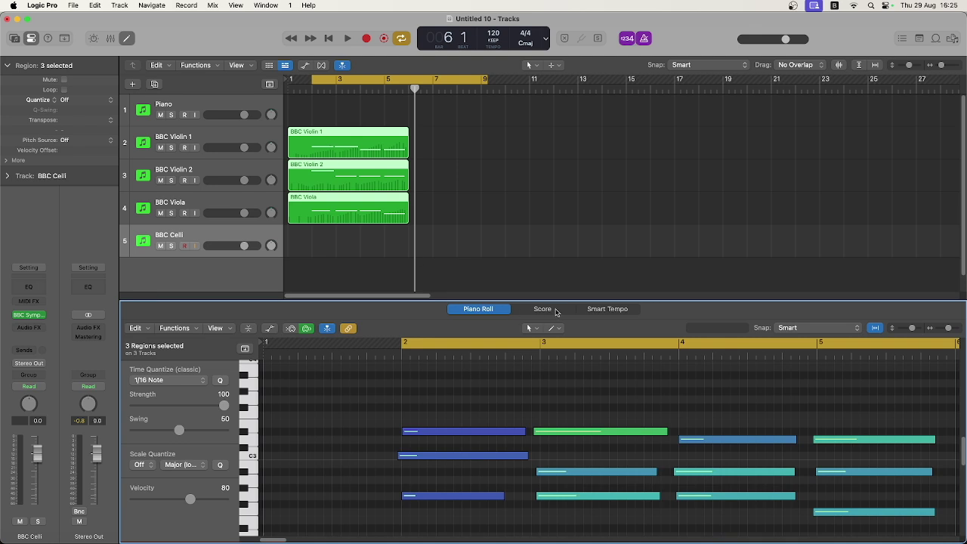
click(556, 312)
scroll(534, 446, down, 2)
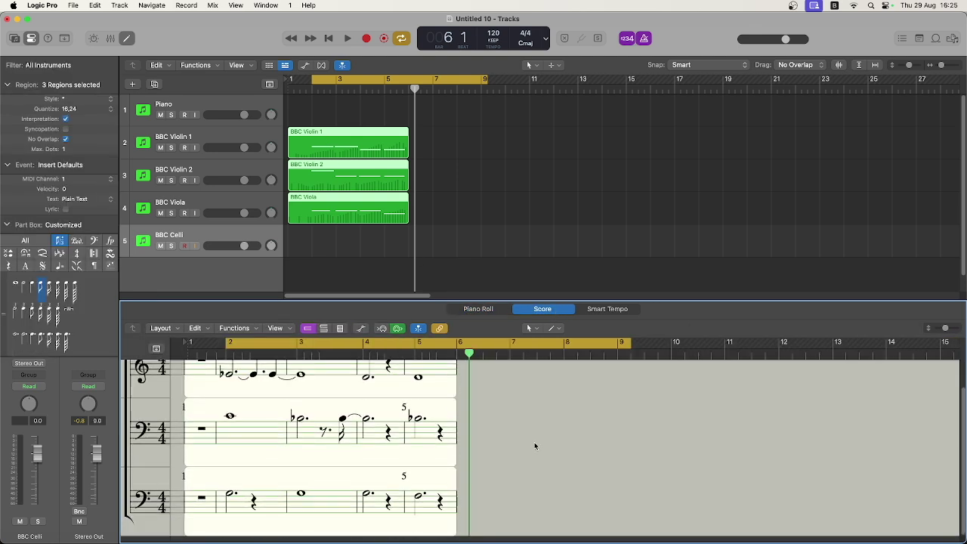
scroll(535, 446, up, 2)
click(479, 310)
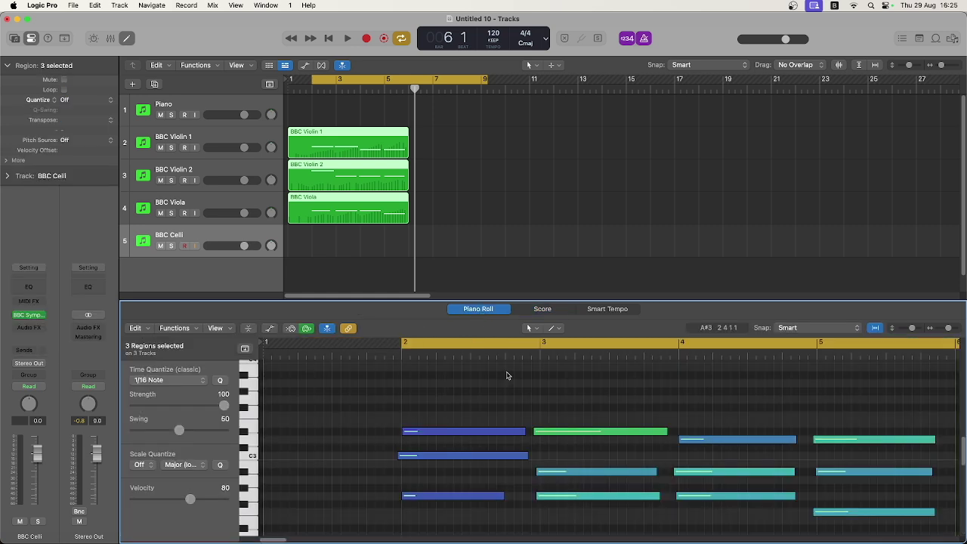
key(z)
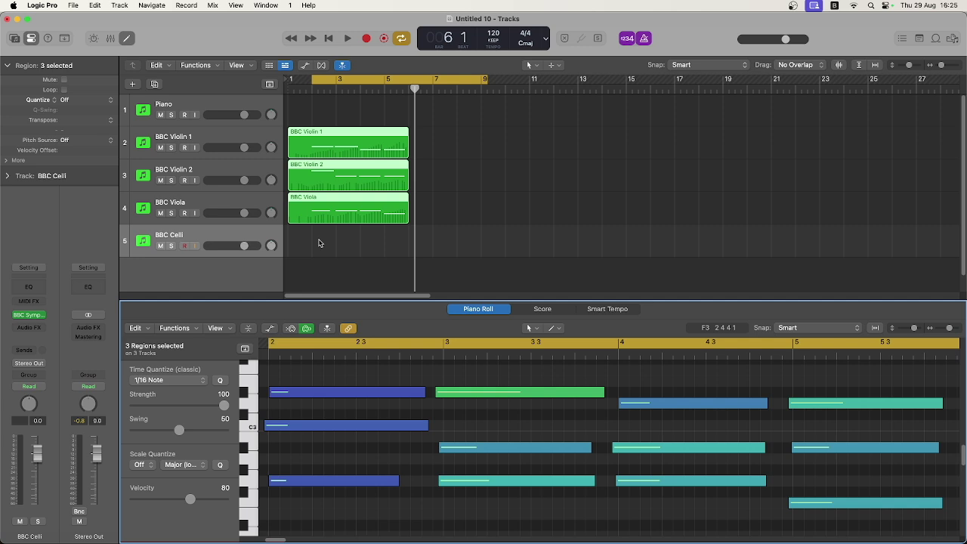
click(260, 235)
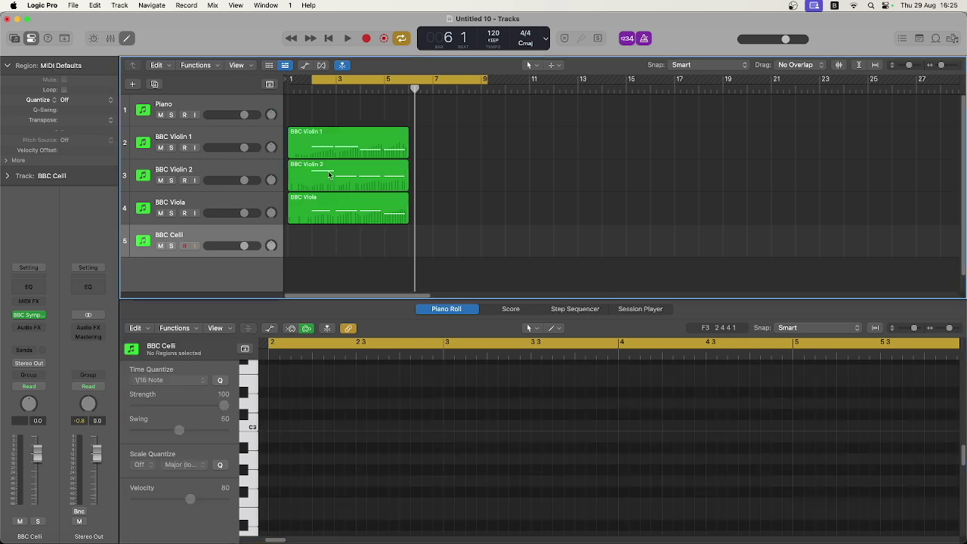
- Record the cello part on BBC Celli from bar 2 and play it back
click(311, 86)
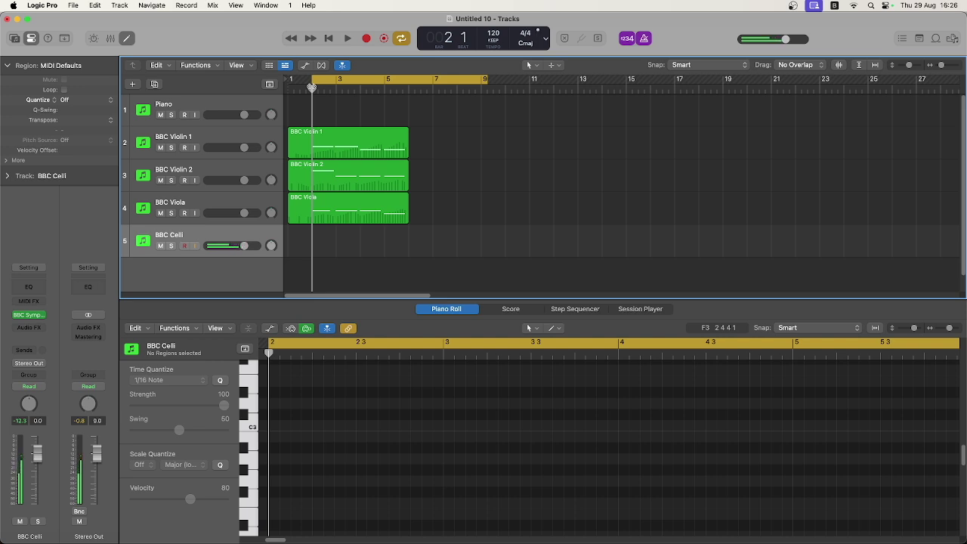
key(r)
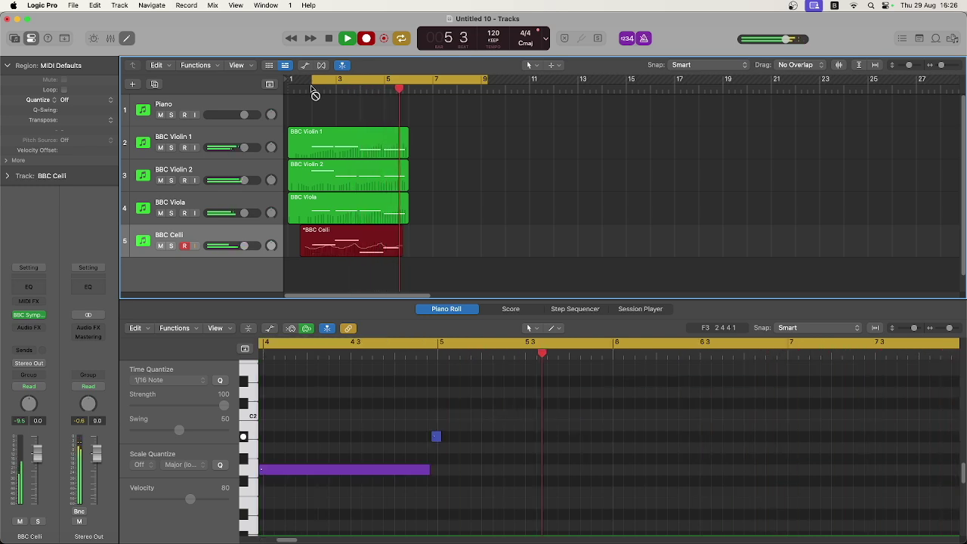
key(space)
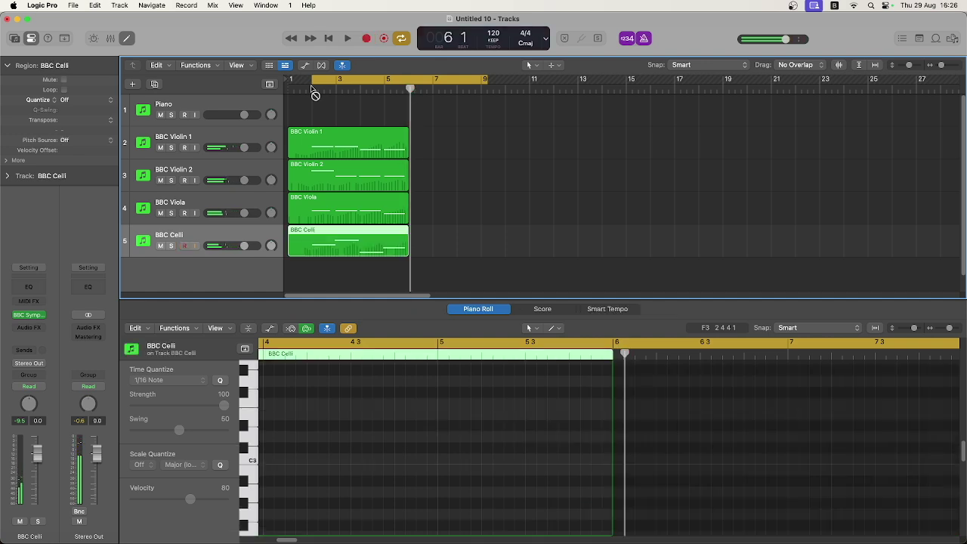
double_click(315, 91)
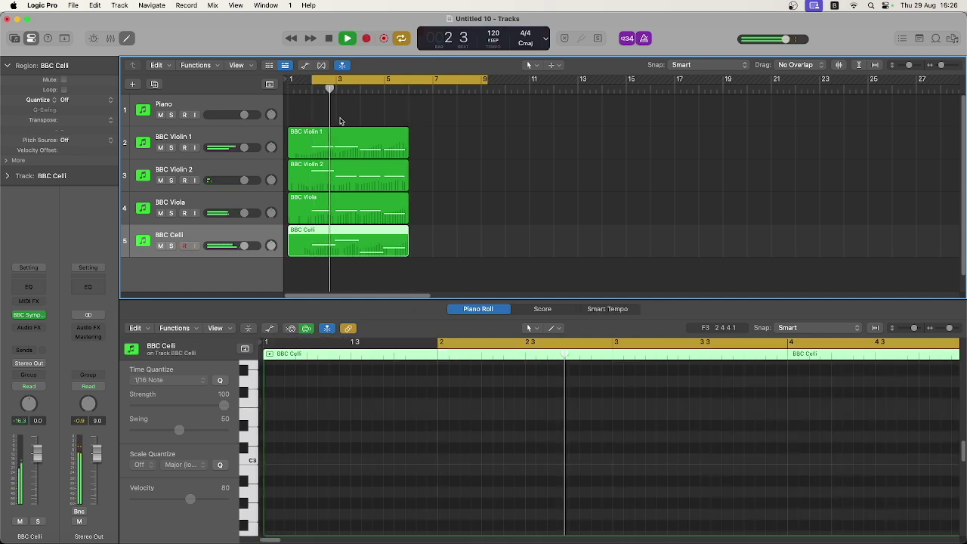
key(space)
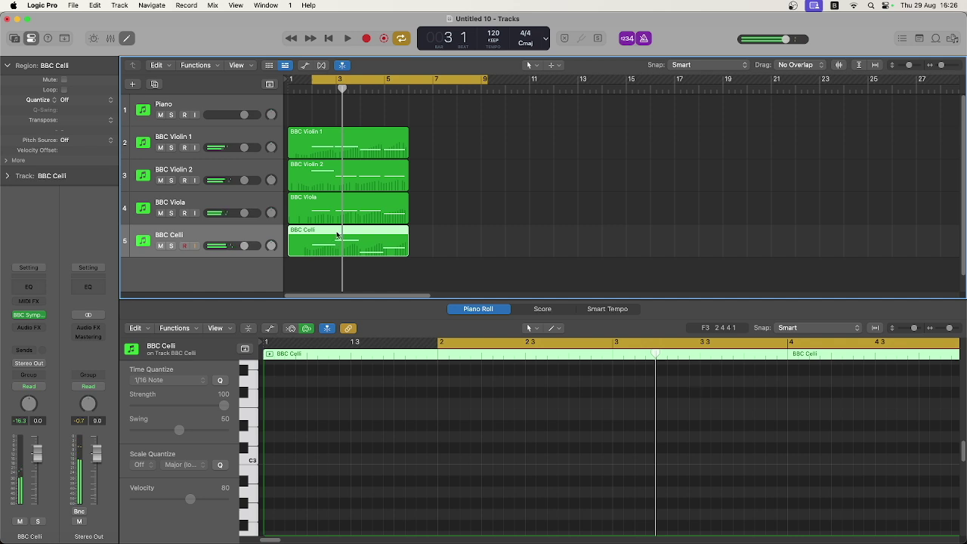
- Shorten the opening C2 cello note, audition the result, and turn off the metronome
scroll(413, 382, down, 5)
scroll(413, 382, right, 3)
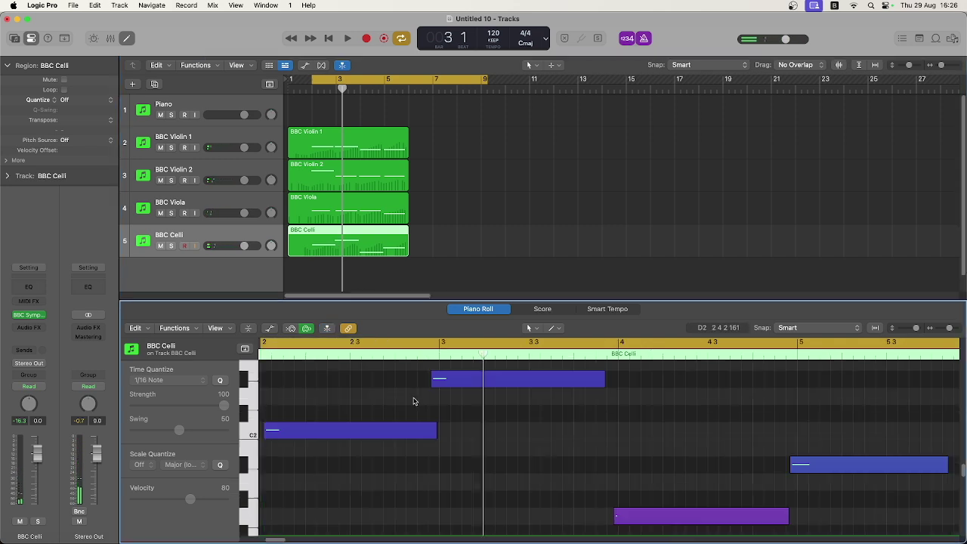
drag(434, 437, 417, 449)
key(space)
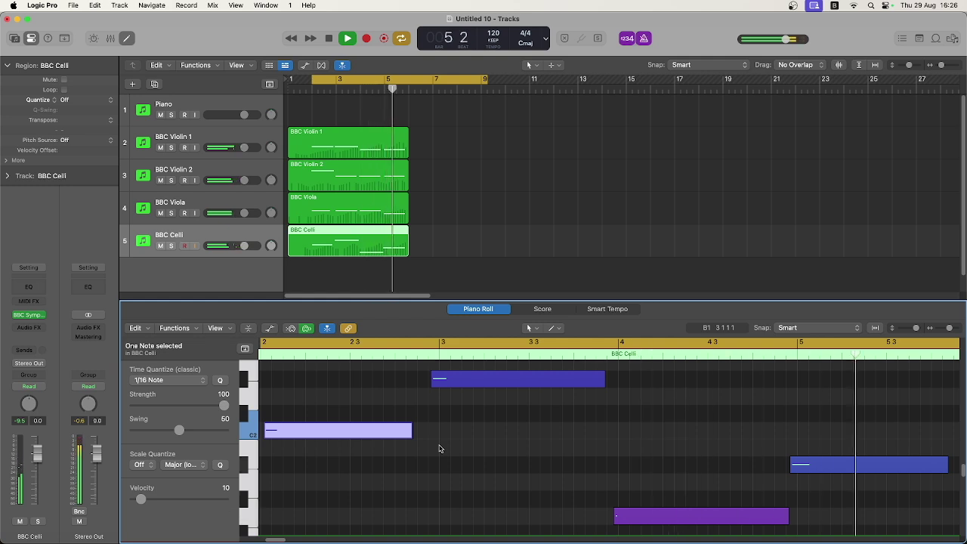
key(space)
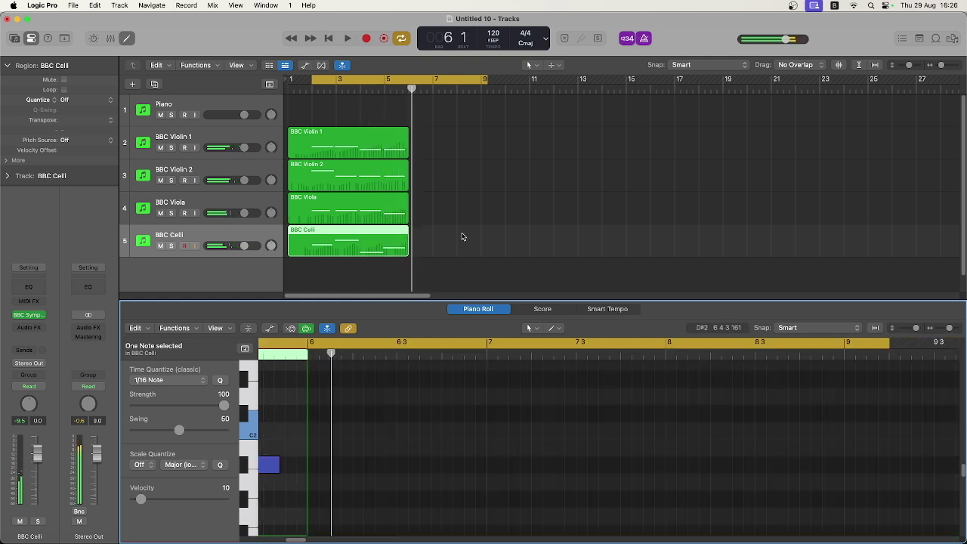
click(644, 39)
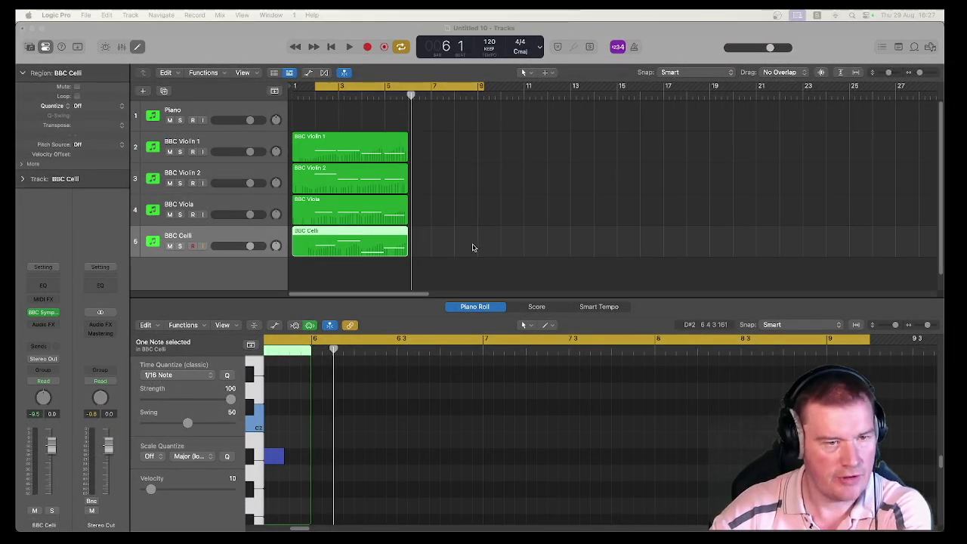
- Colour the BBC Violin 1 track red and the BBC Violin 2 and BBC Viola tracks yellow
click(328, 114)
click(328, 114)
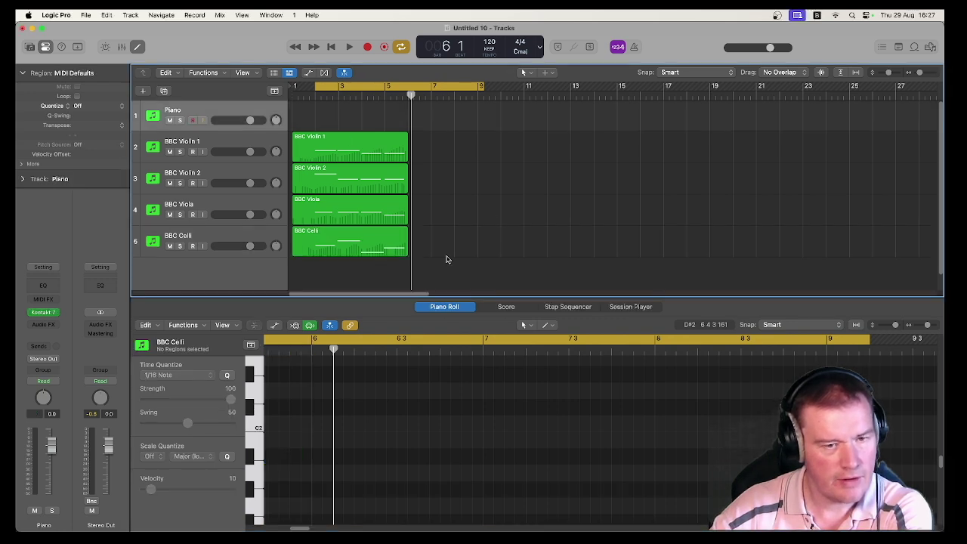
click(247, 144)
right_click(246, 144)
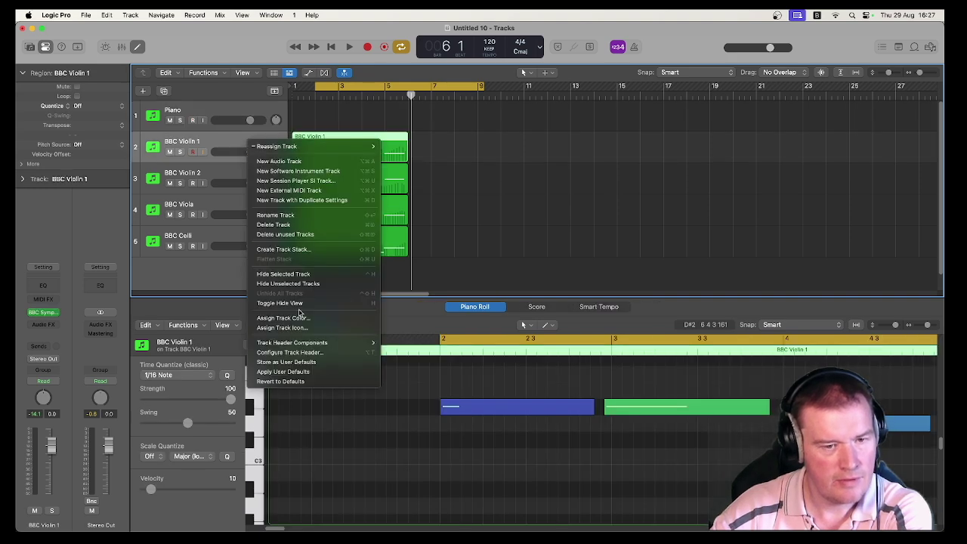
click(300, 318)
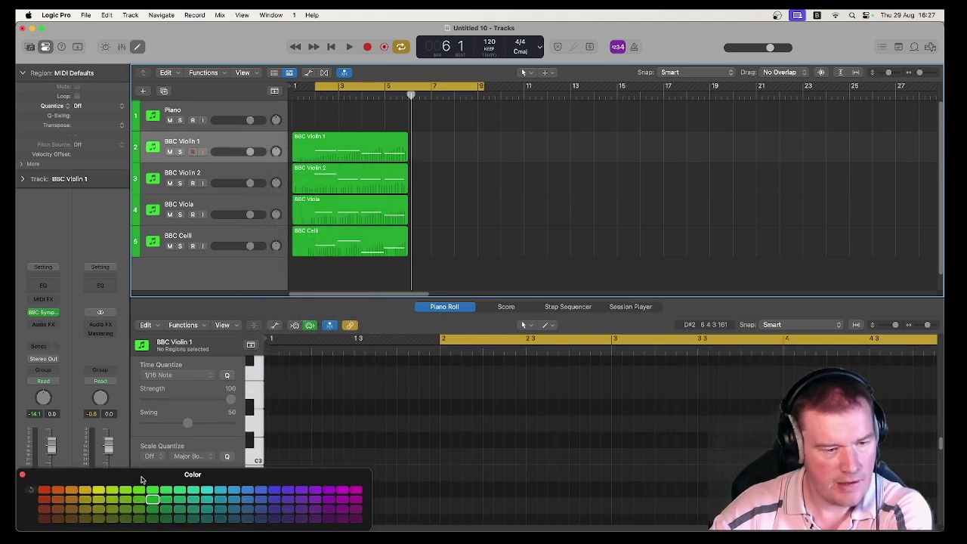
click(44, 491)
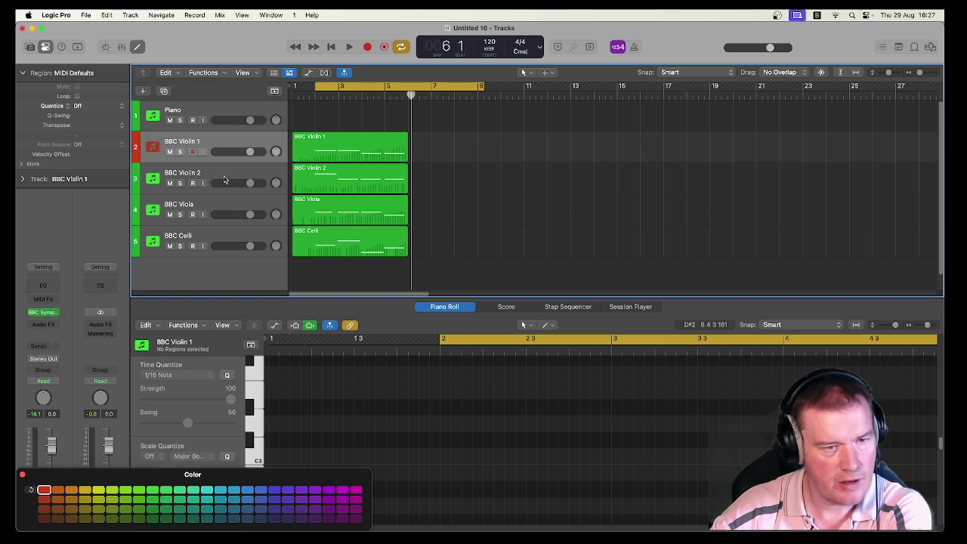
right_click(226, 180)
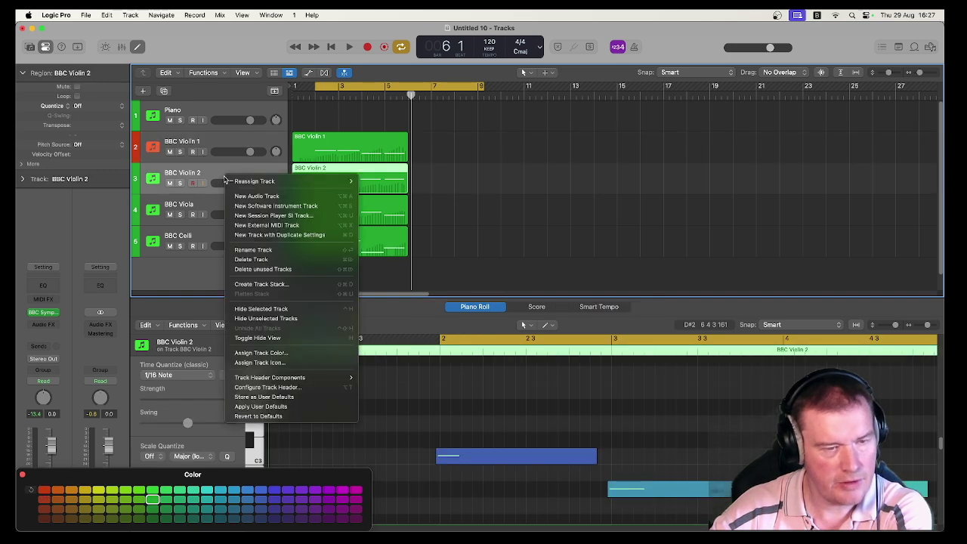
click(260, 353)
click(85, 491)
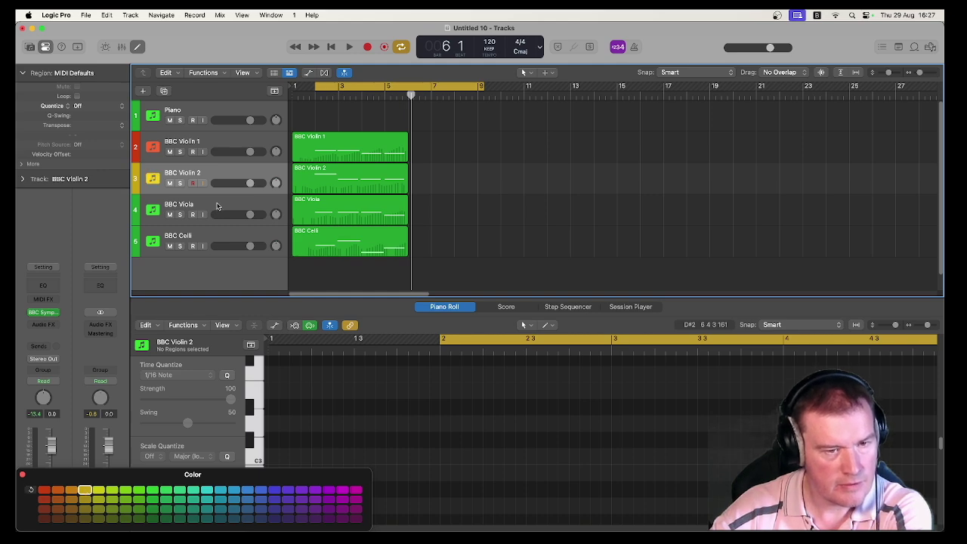
right_click(225, 209)
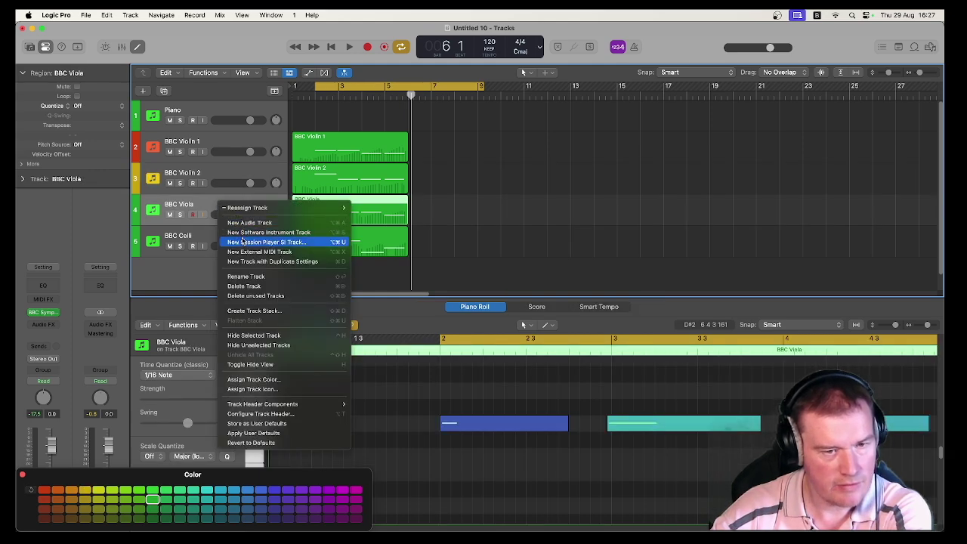
click(259, 380)
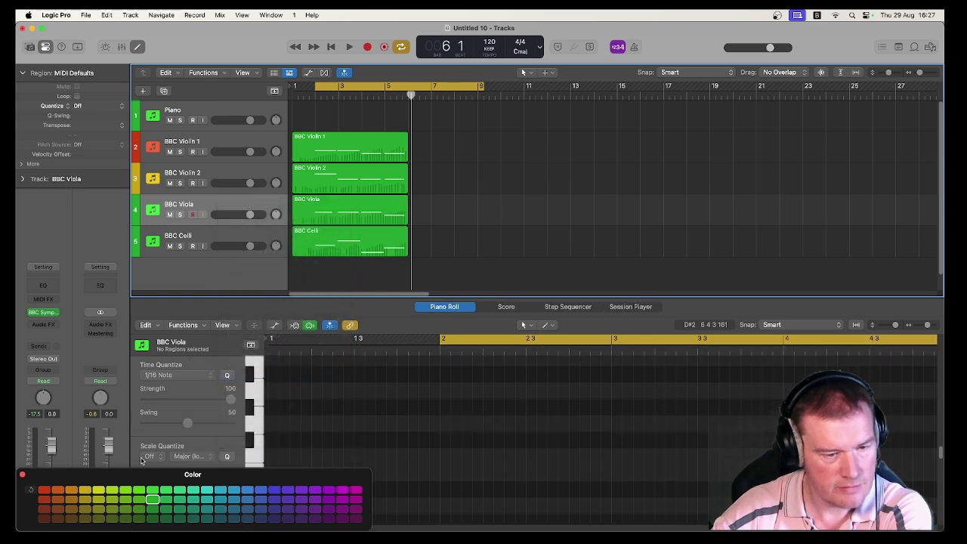
click(99, 492)
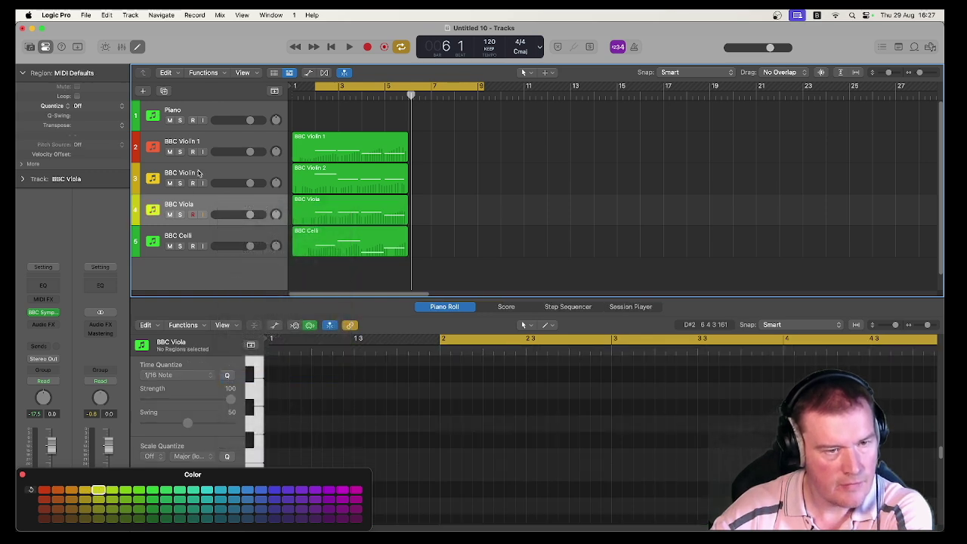
- Recolour BBC Violin 2 orange and give the Piano track a dark purple
click(217, 173)
right_click(217, 173)
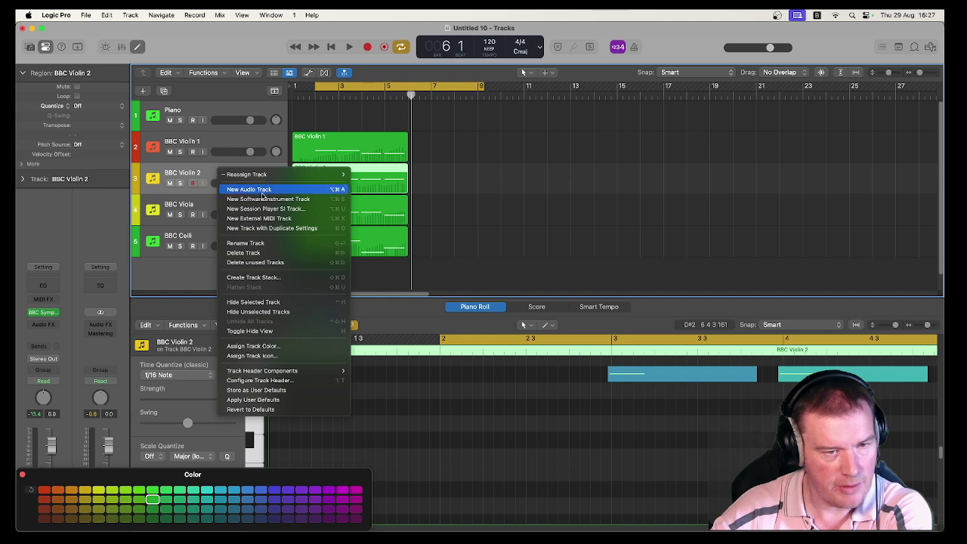
click(254, 346)
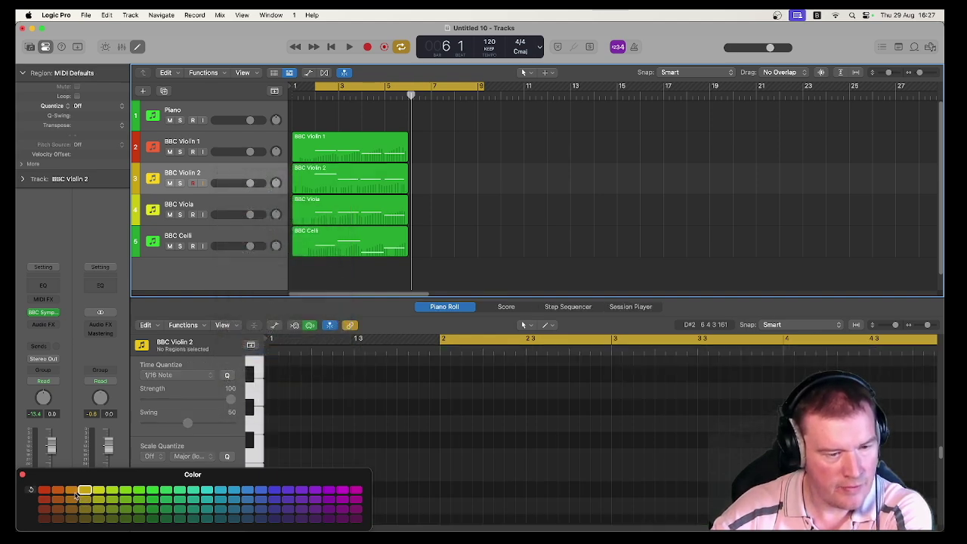
click(72, 491)
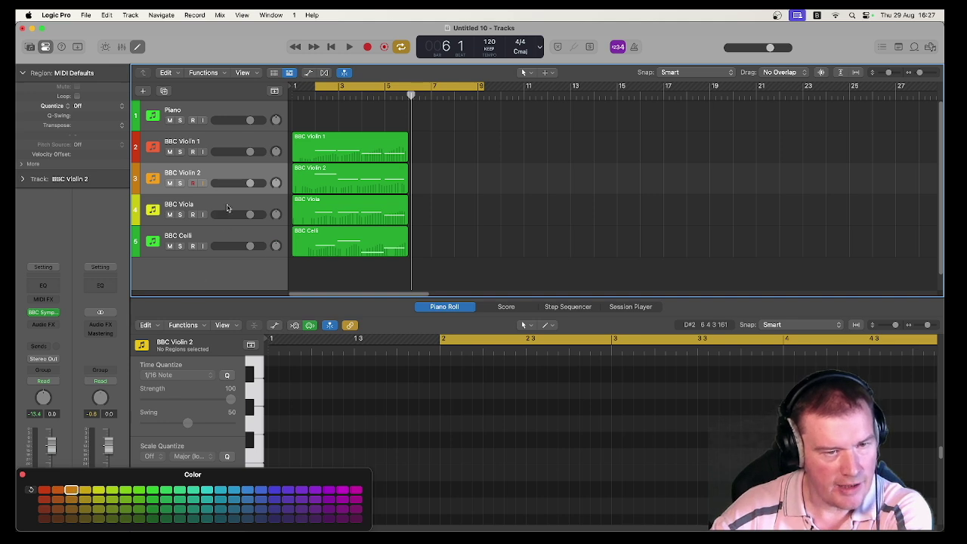
click(229, 211)
click(234, 234)
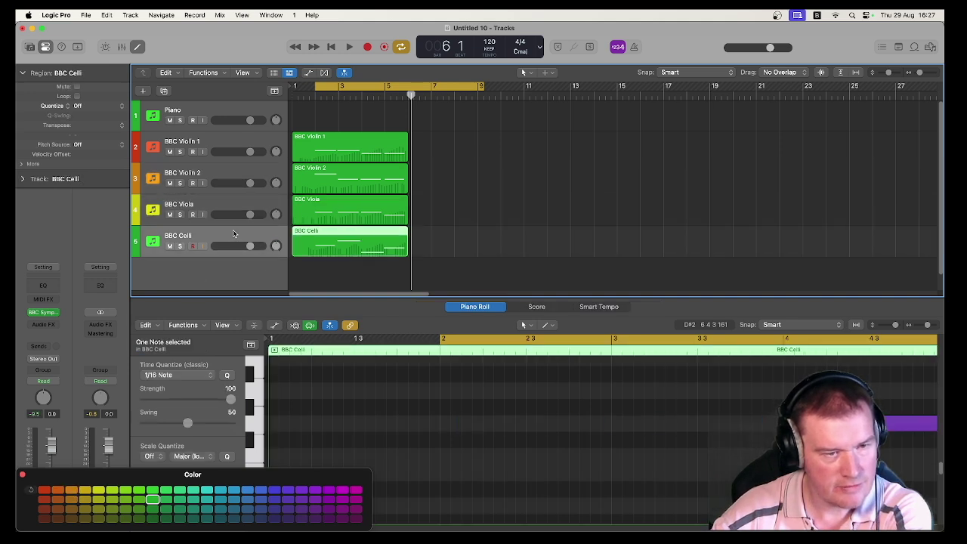
click(229, 112)
right_click(231, 111)
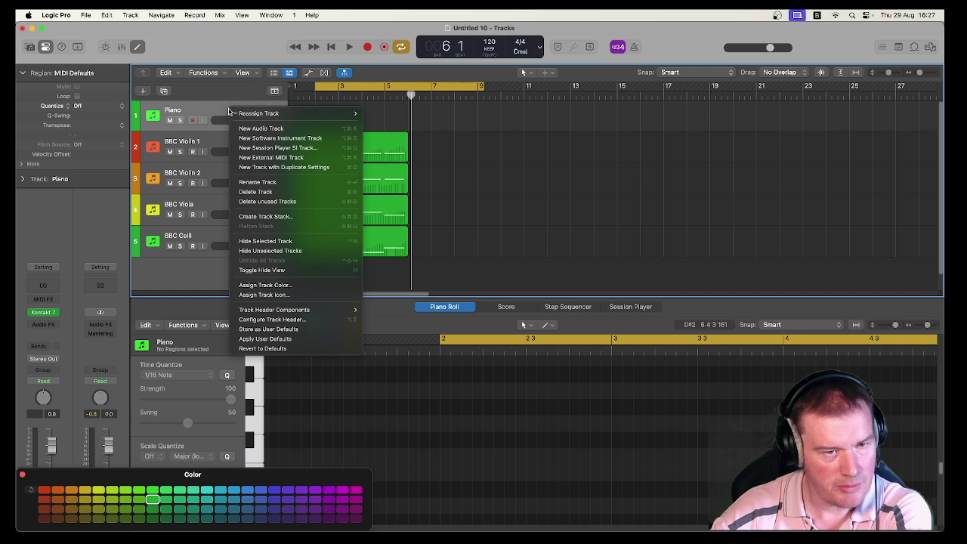
click(267, 285)
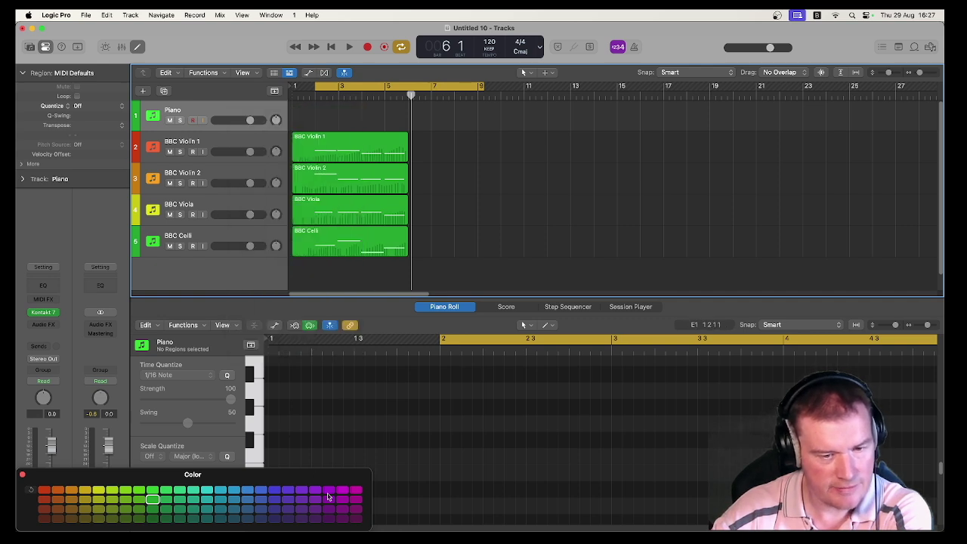
click(329, 491)
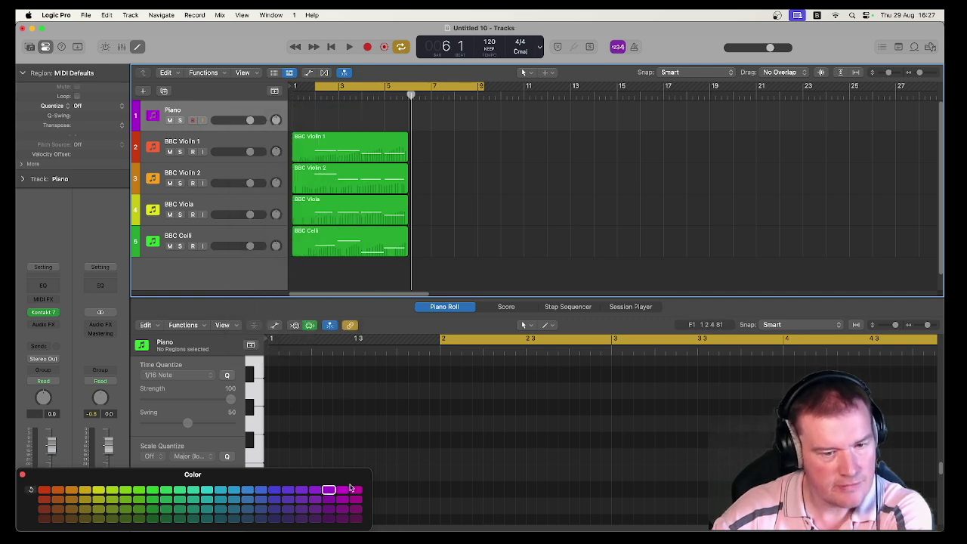
click(329, 509)
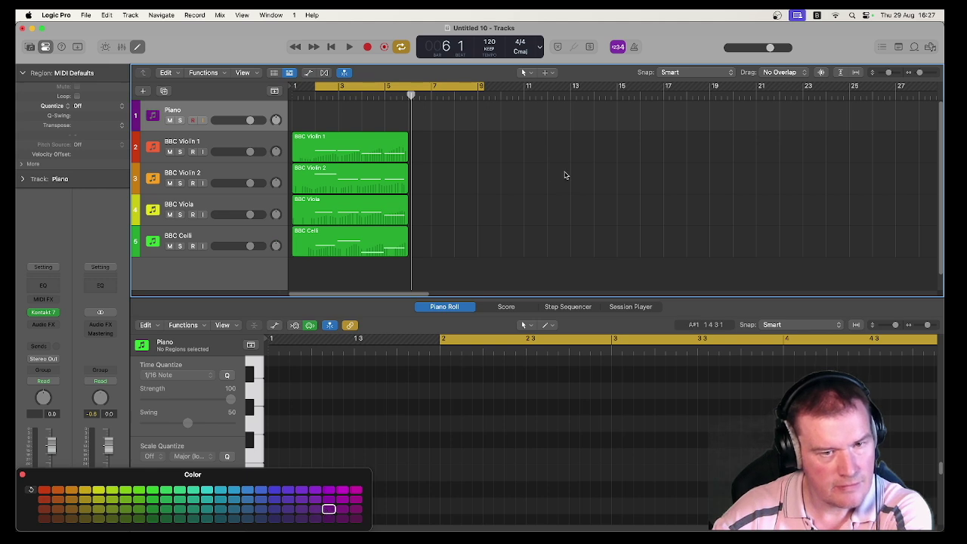
- Colour the four string regions to match their tracks with Color Regions by Tracks
key(space)
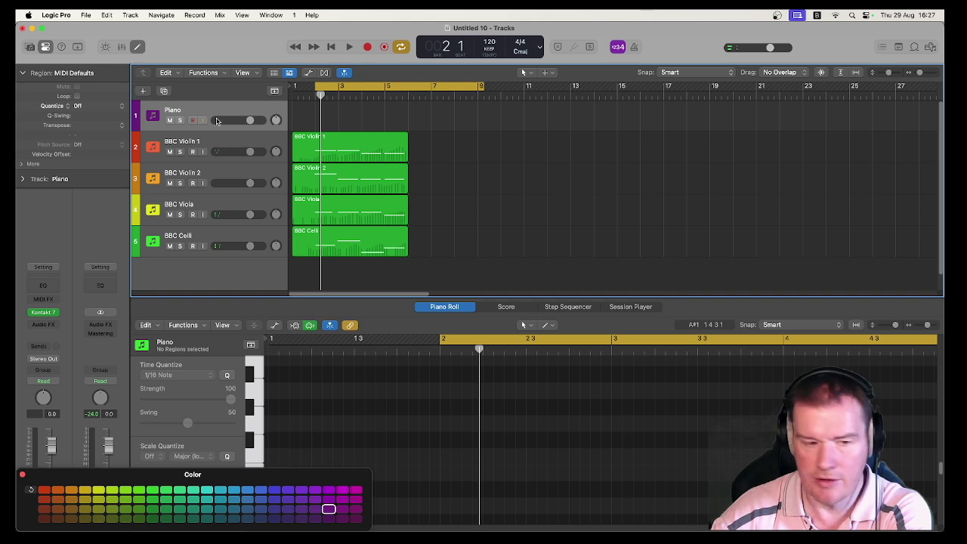
click(23, 475)
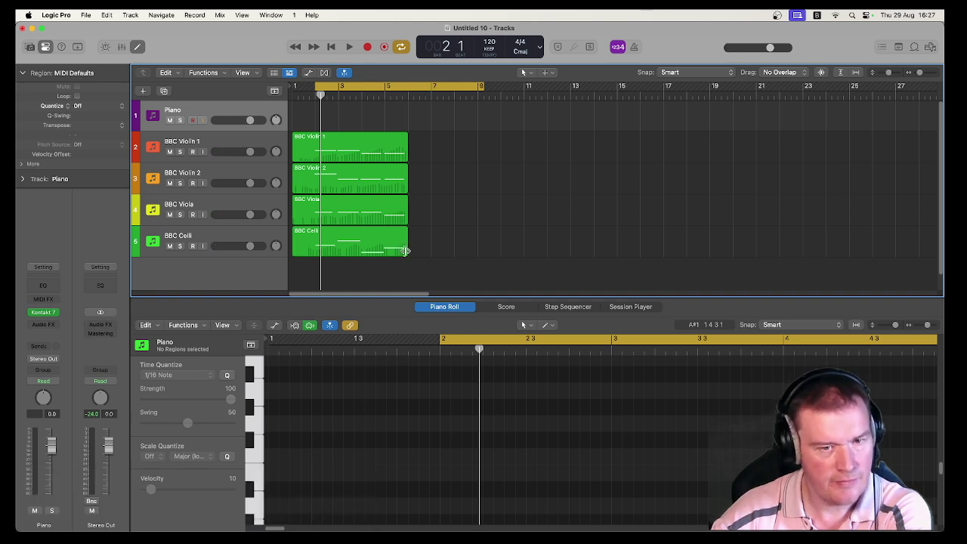
drag(423, 256, 340, 147)
right_click(341, 147)
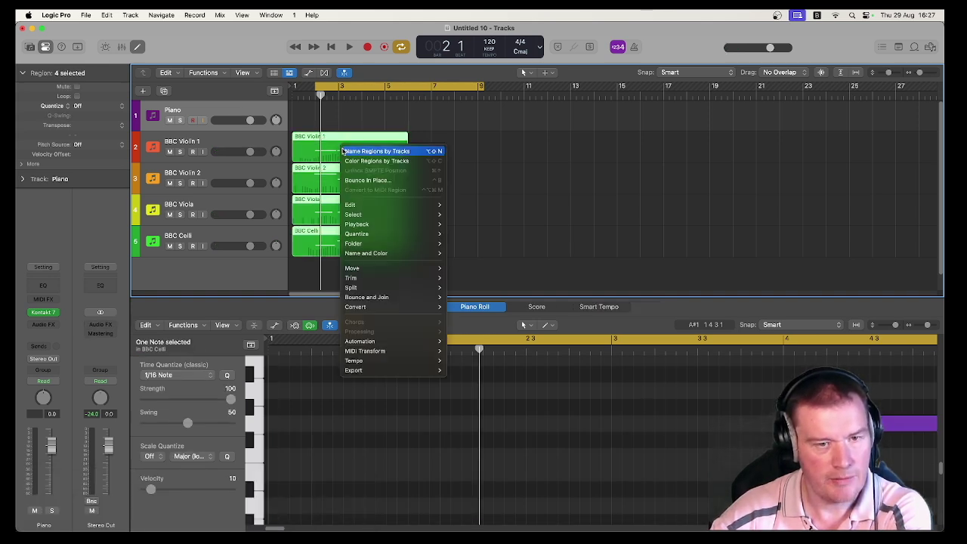
click(343, 151)
right_click(343, 149)
click(376, 161)
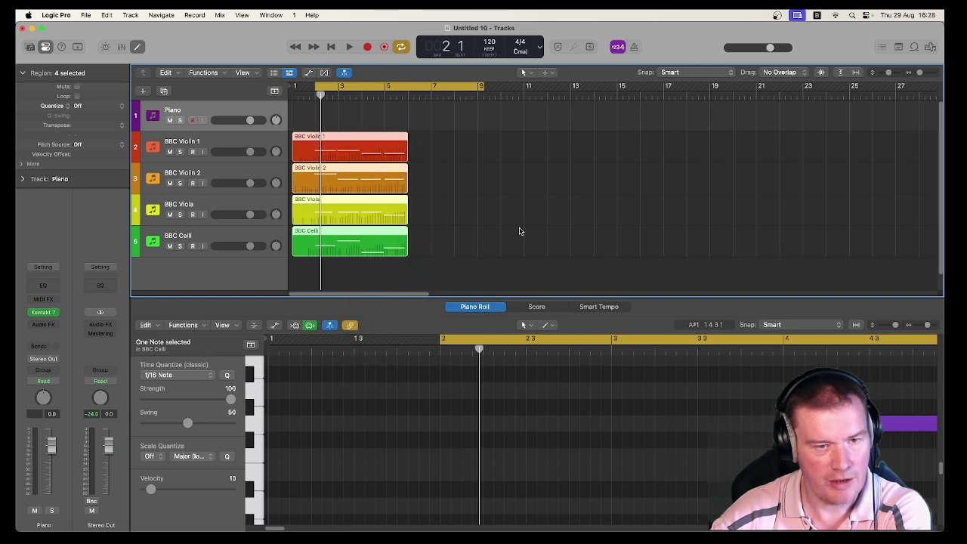
click(518, 232)
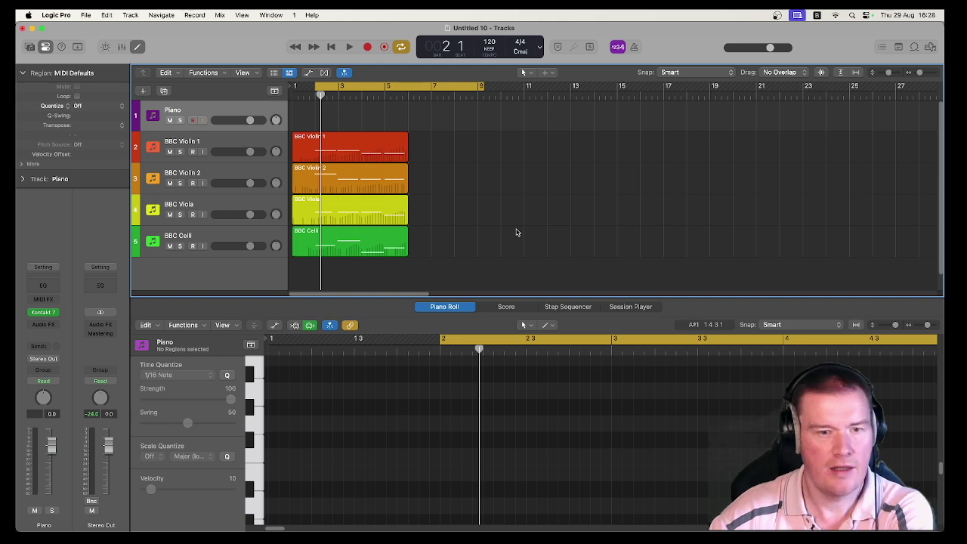
- Move the four string regions one bar later, set the cycle to bars 2–8, and audition
drag(458, 250, 367, 140)
drag(312, 89, 308, 89)
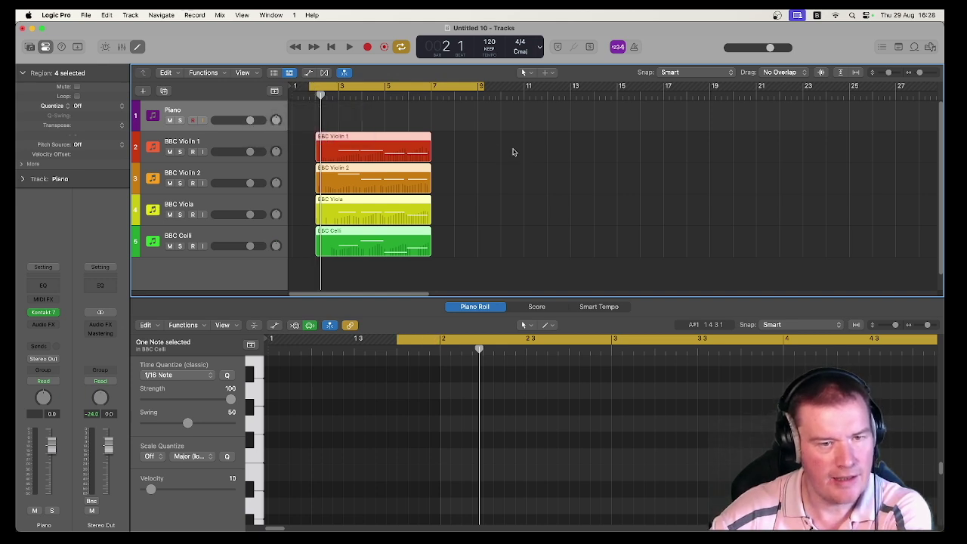
drag(310, 87, 318, 88)
drag(481, 88, 455, 88)
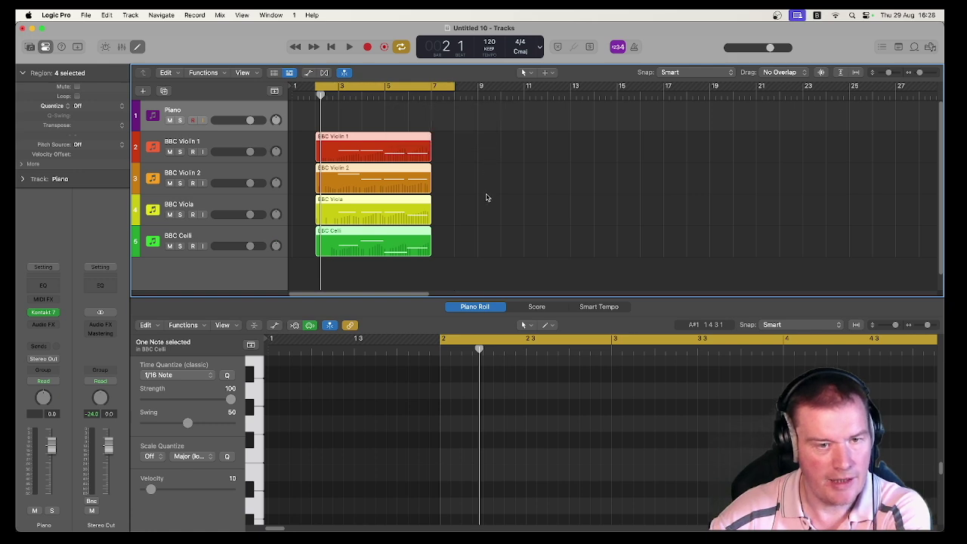
key(space)
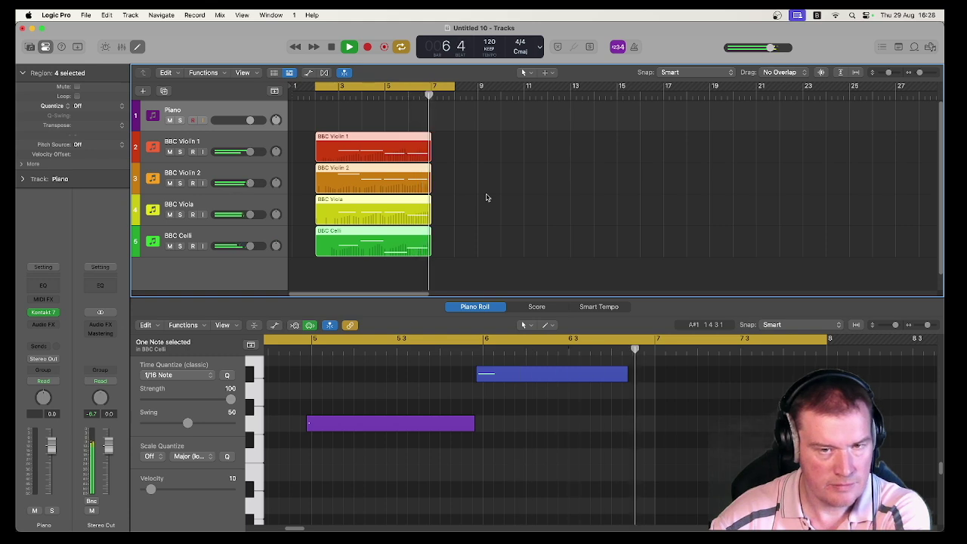
key(space)
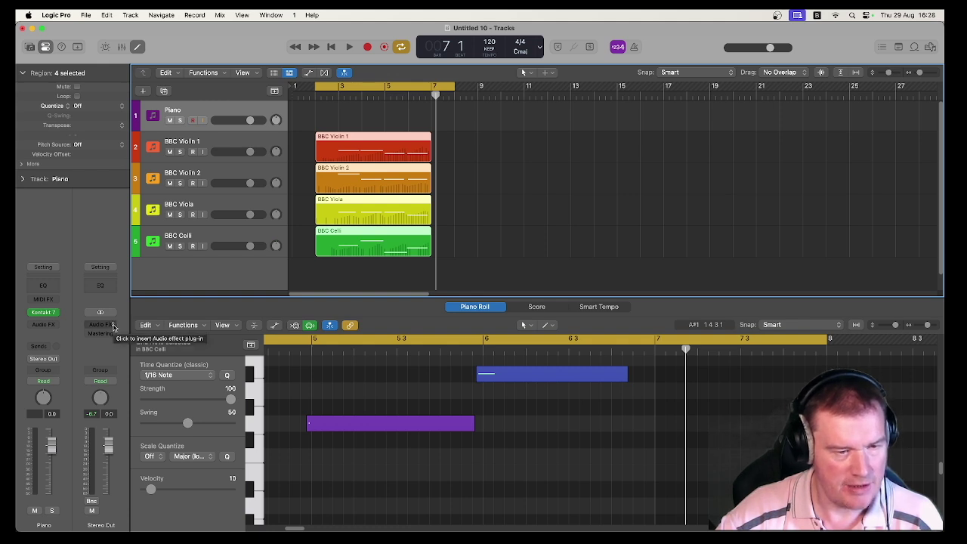
- Insert a stereo ChromaVerb on Stereo Out, load Concert Hall, and audition with dry at 80%
click(113, 327)
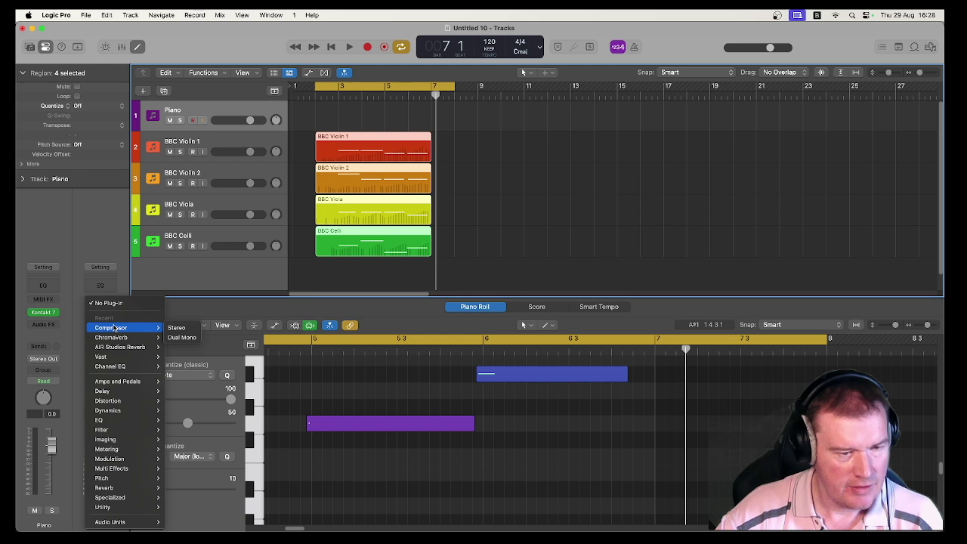
mouse_move(148, 489)
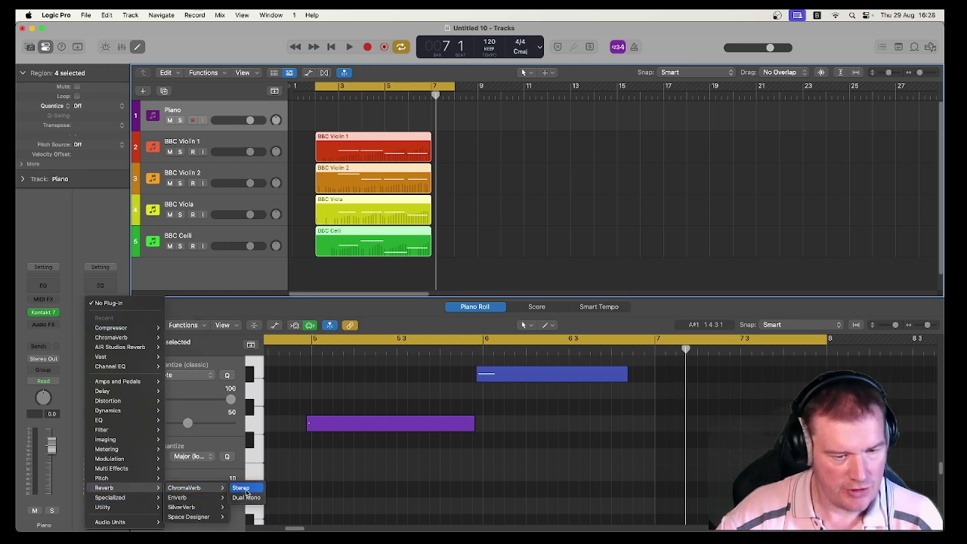
click(246, 492)
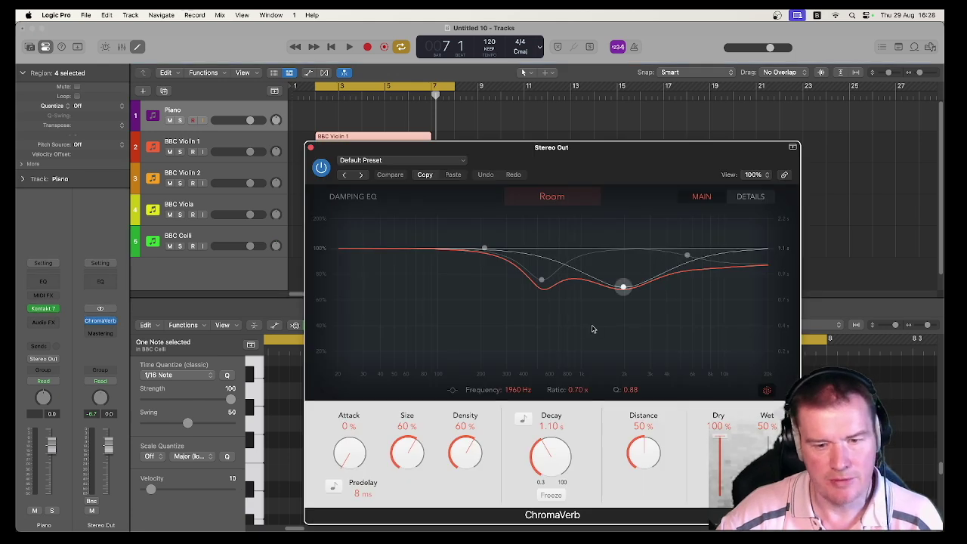
click(397, 161)
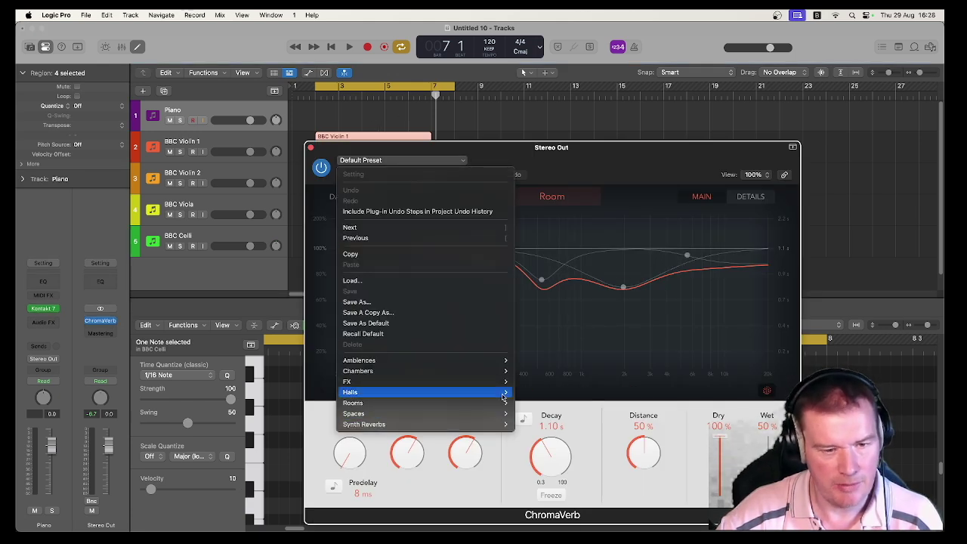
mouse_move(505, 393)
click(533, 406)
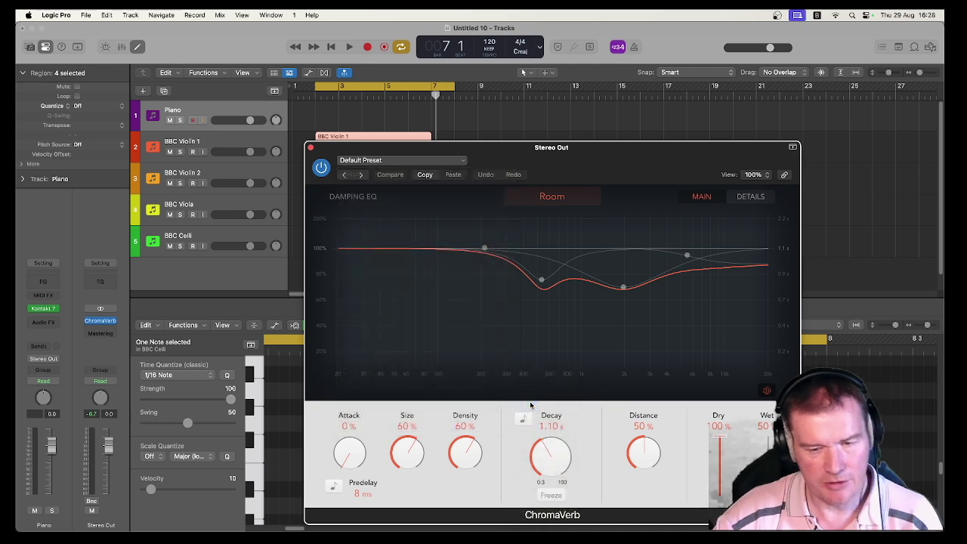
key(space)
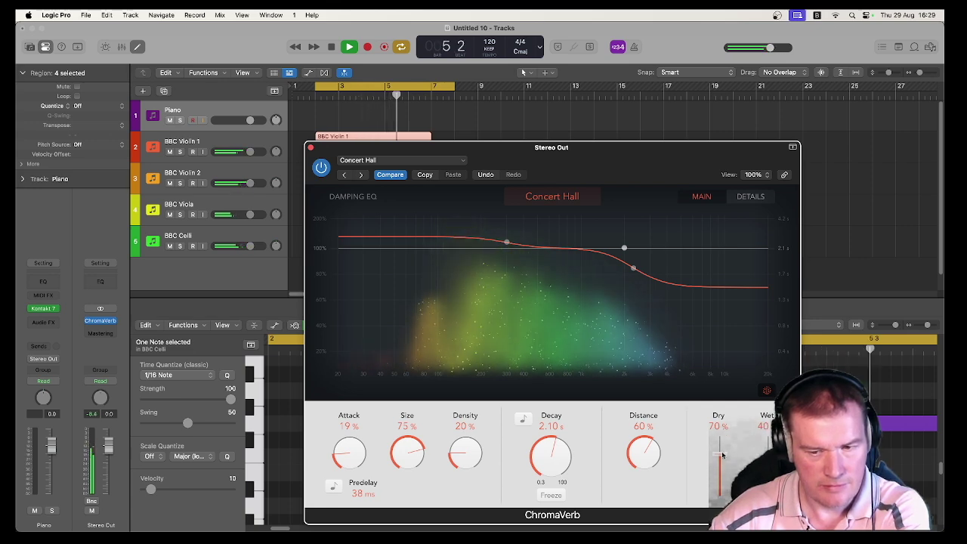
drag(720, 455, 722, 458)
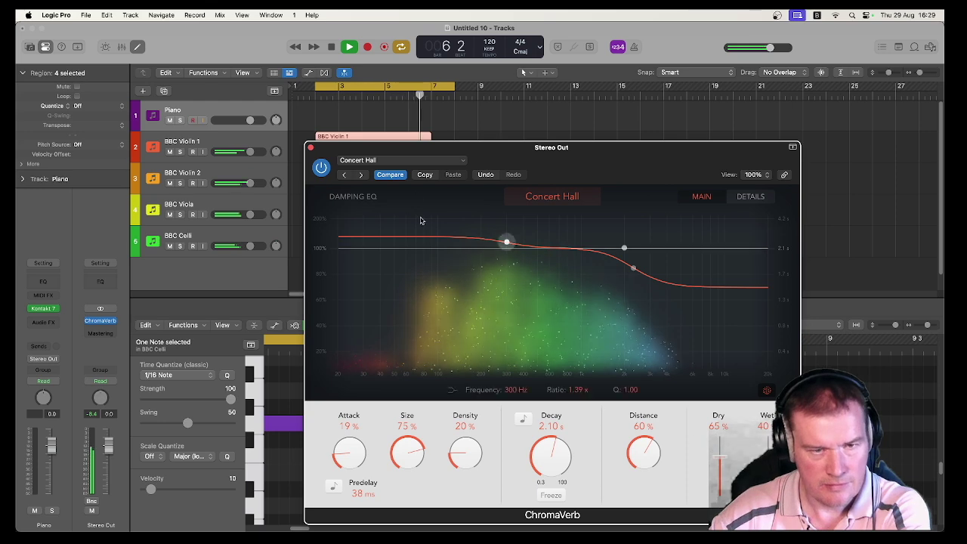
key(space)
- Try the Vintage Concert Hall ChromaVerb preset during playback
click(413, 161)
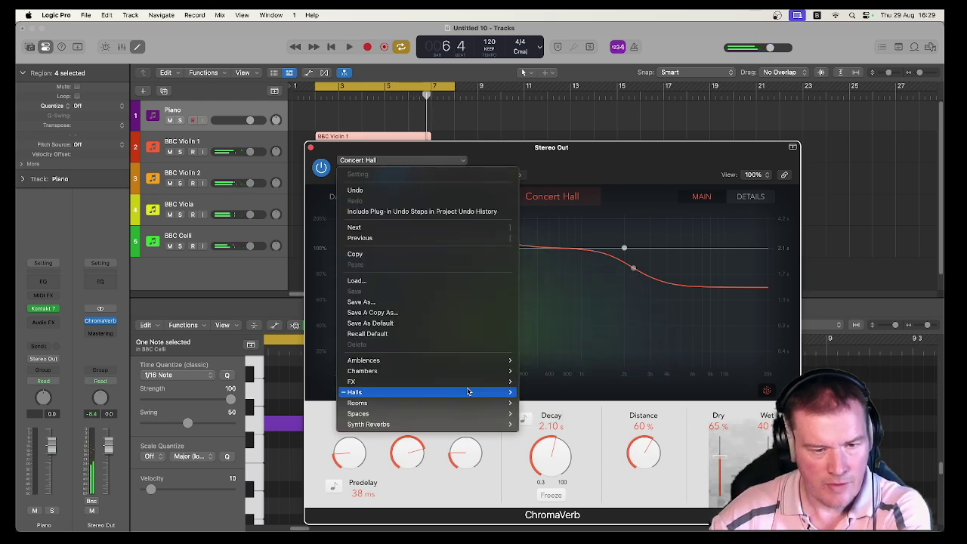
mouse_move(492, 393)
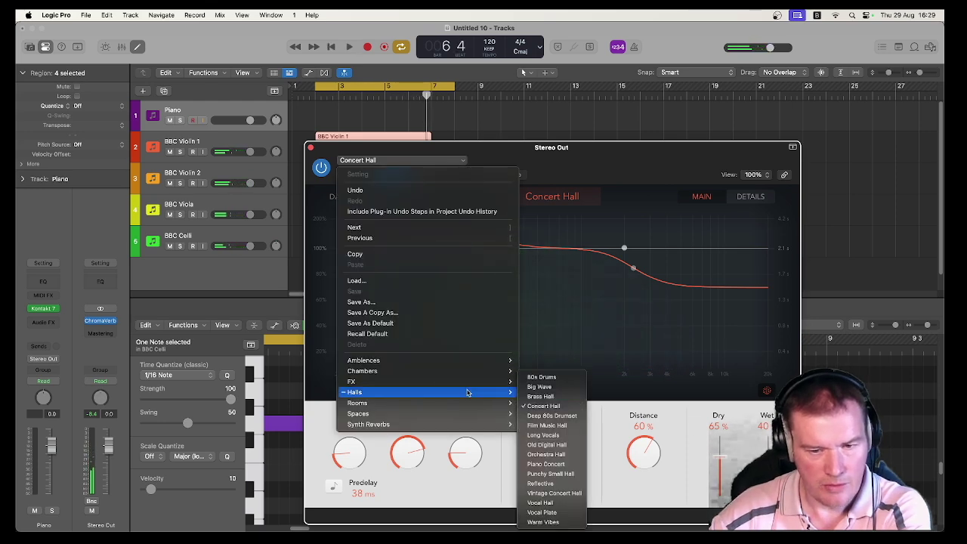
click(568, 493)
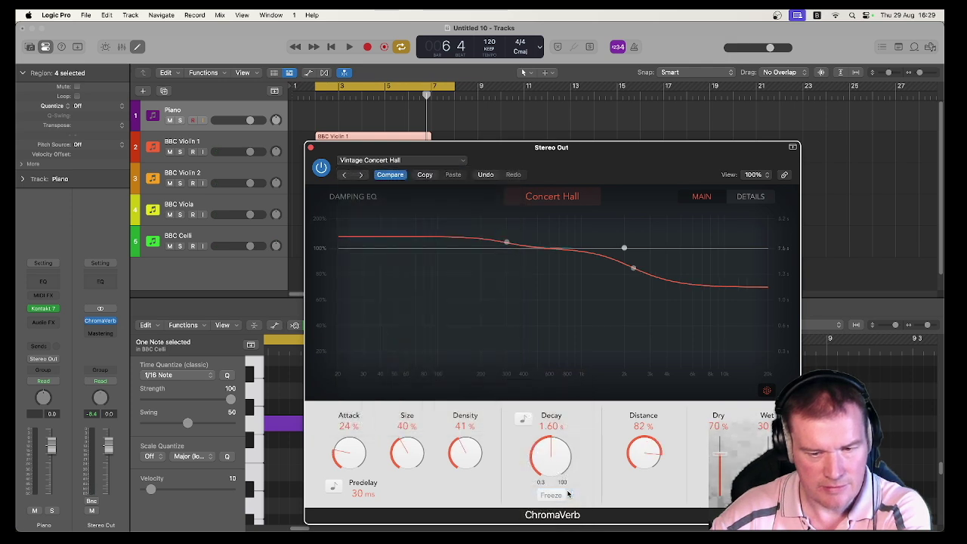
key(space)
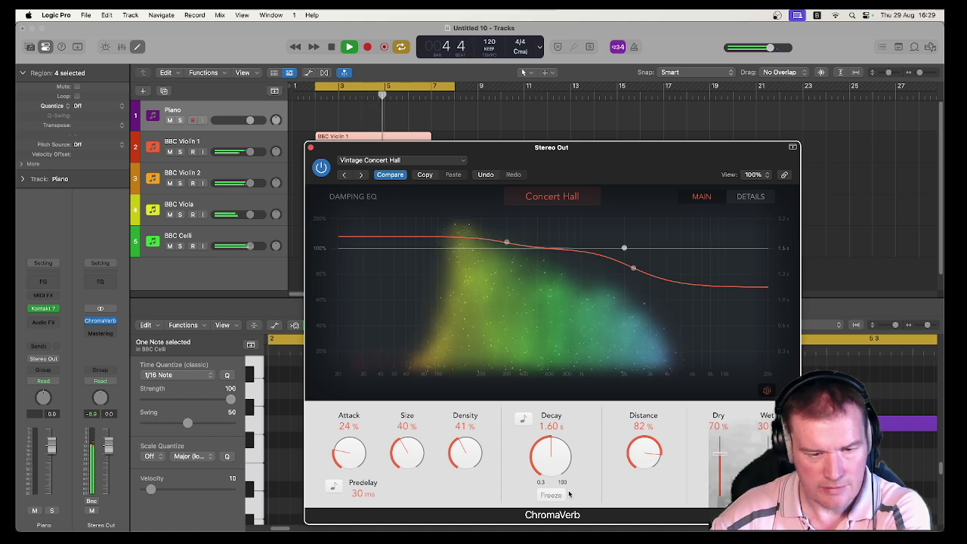
- Load the Orchestra Hall preset and lower the reverb wet level to 57% while listening
click(401, 160)
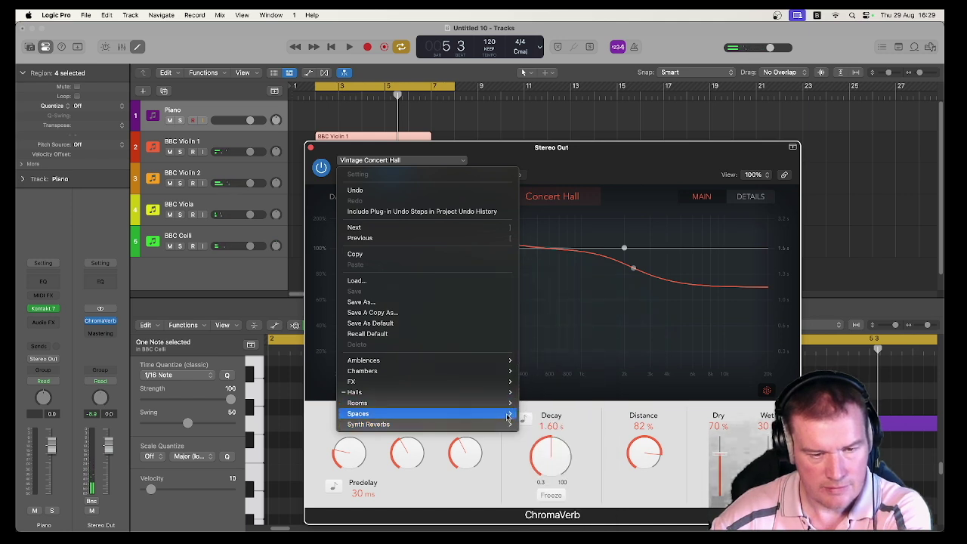
mouse_move(508, 418)
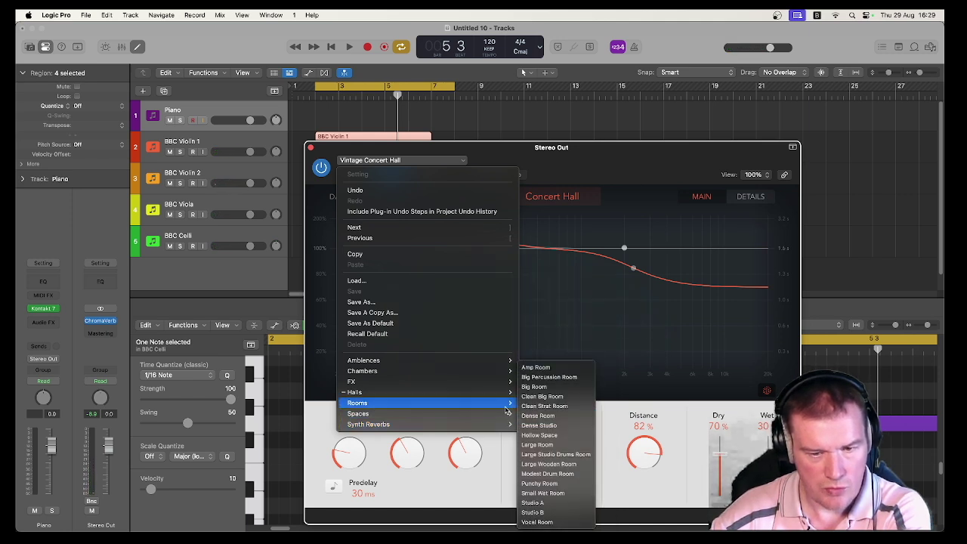
mouse_move(505, 394)
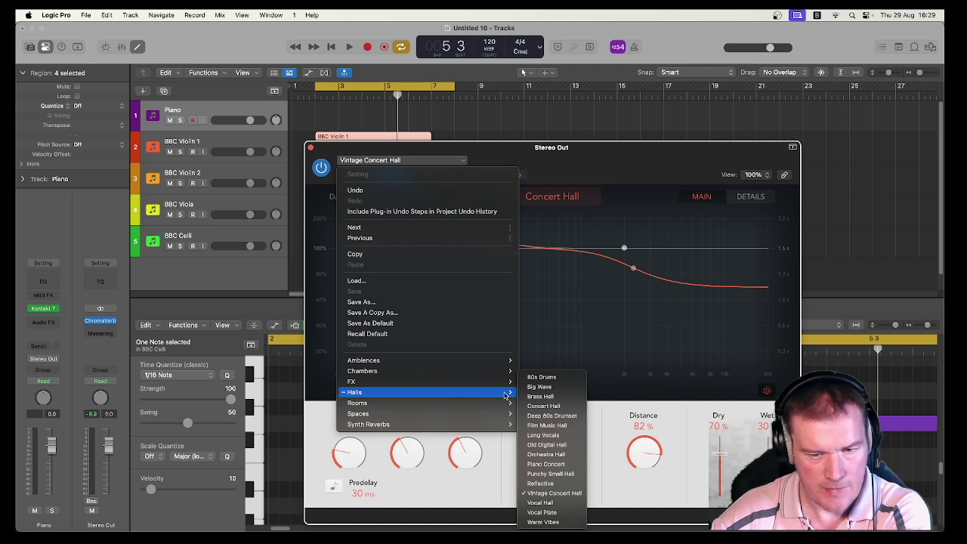
click(545, 454)
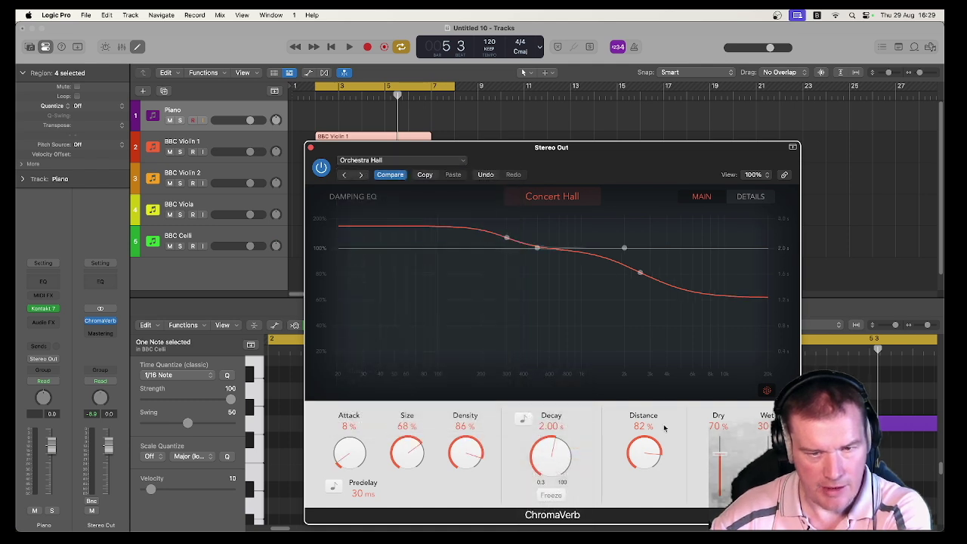
key(space)
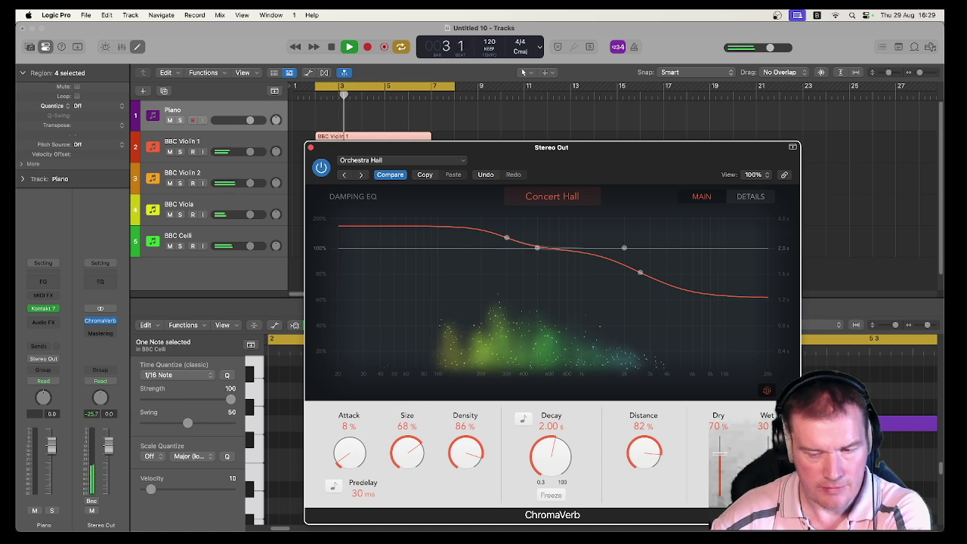
drag(771, 450, 771, 460)
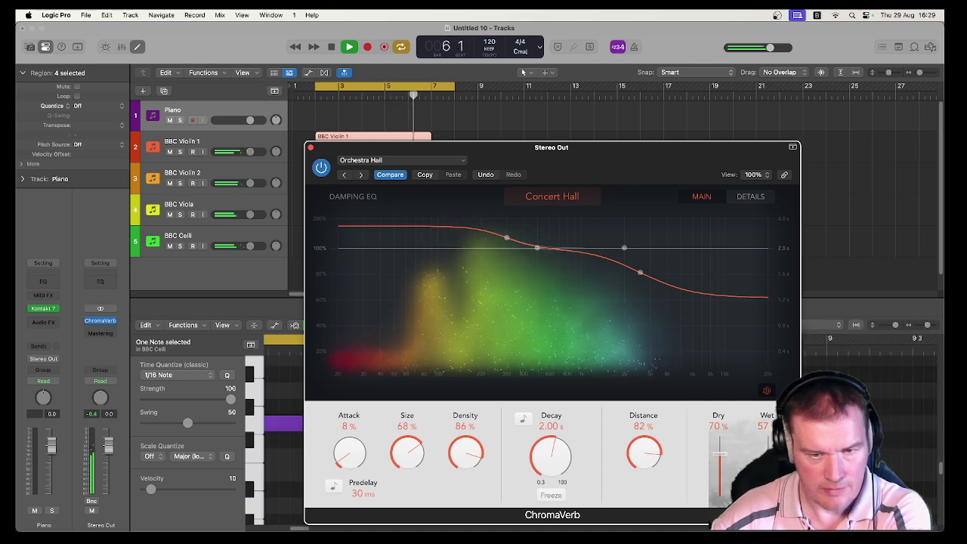
key(space)
- Close ChromaVerb and switch the BBC Violin 1 pan knob to Stereo Pan
click(311, 148)
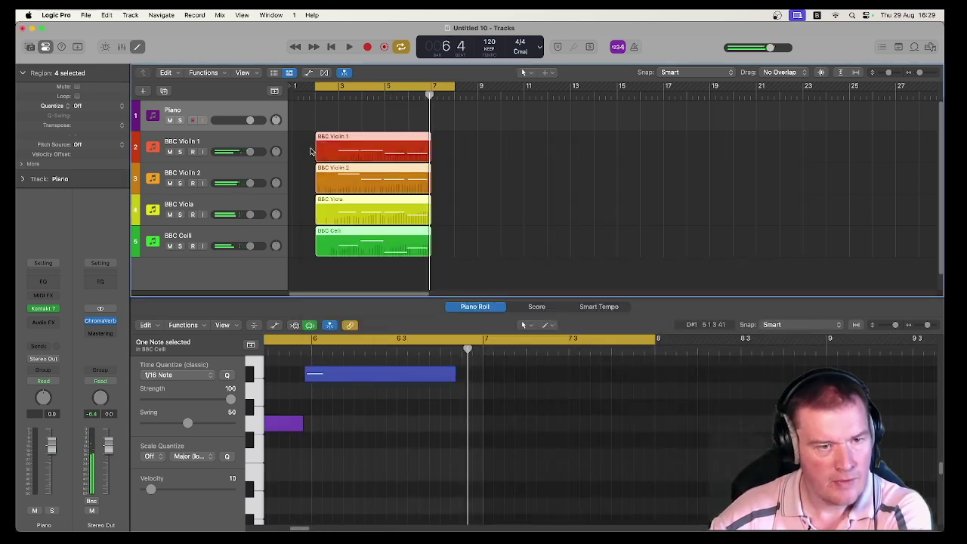
click(355, 149)
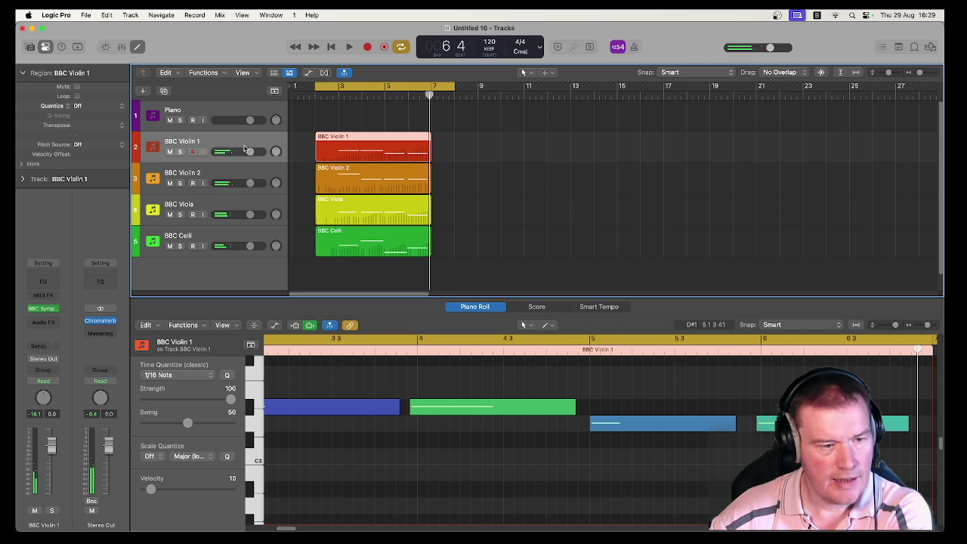
right_click(44, 400)
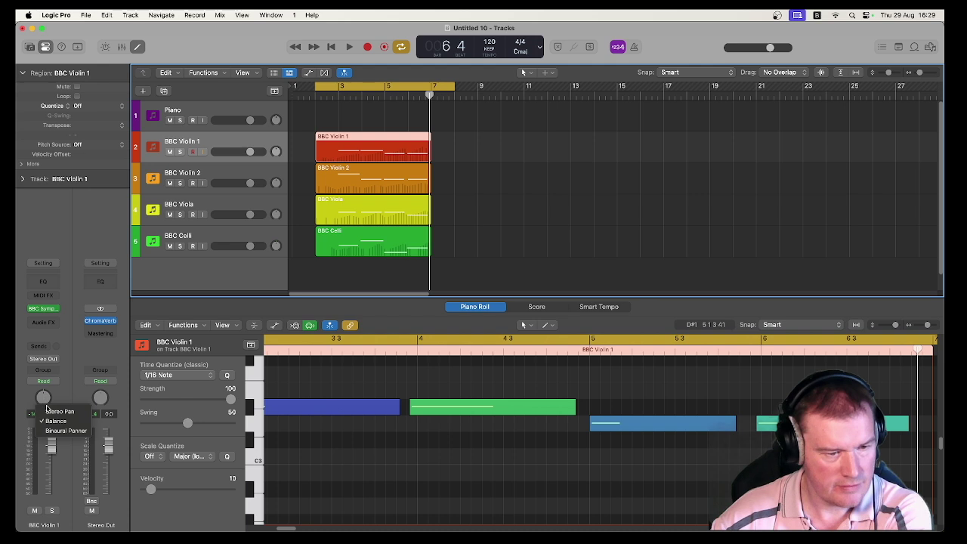
click(47, 411)
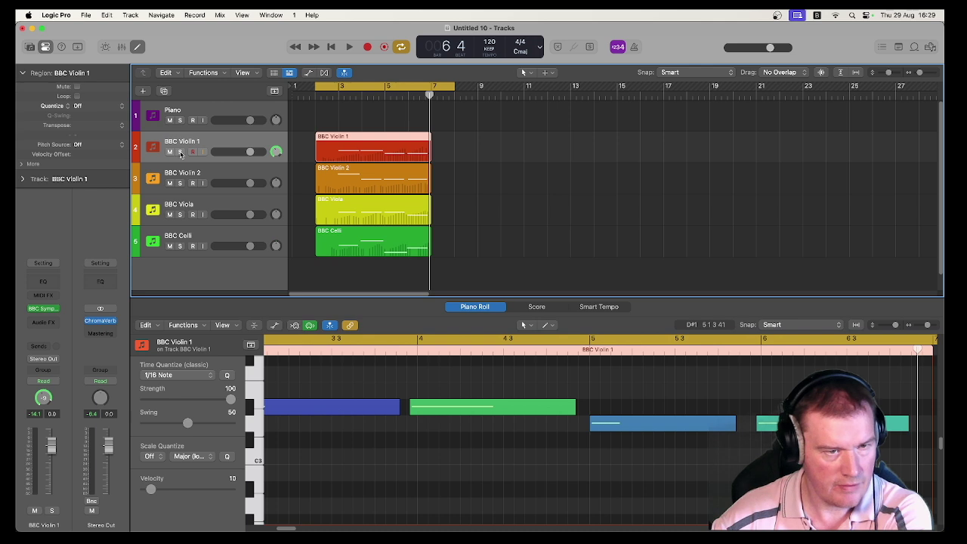
- Solo BBC Violin 1 and play it back from the cycle start
click(180, 152)
key(space)
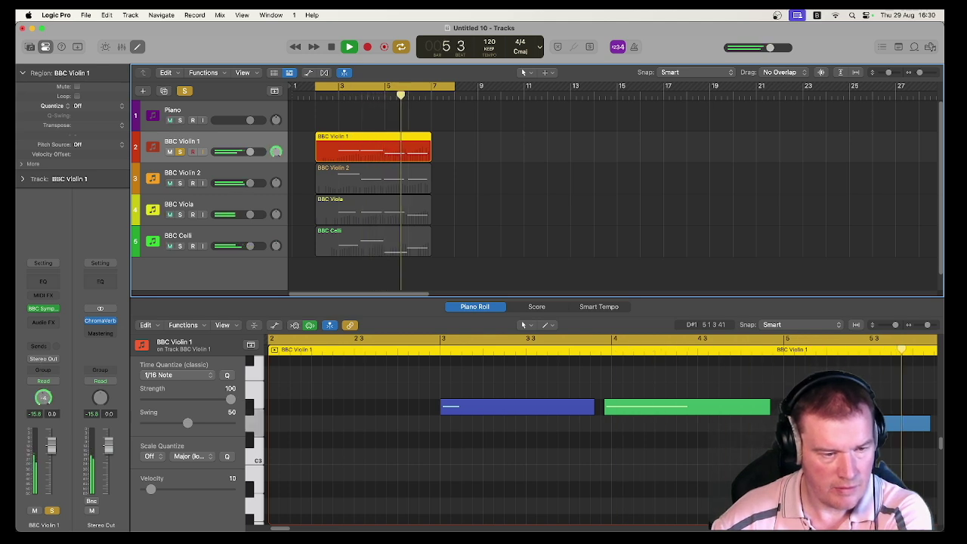
key(space)
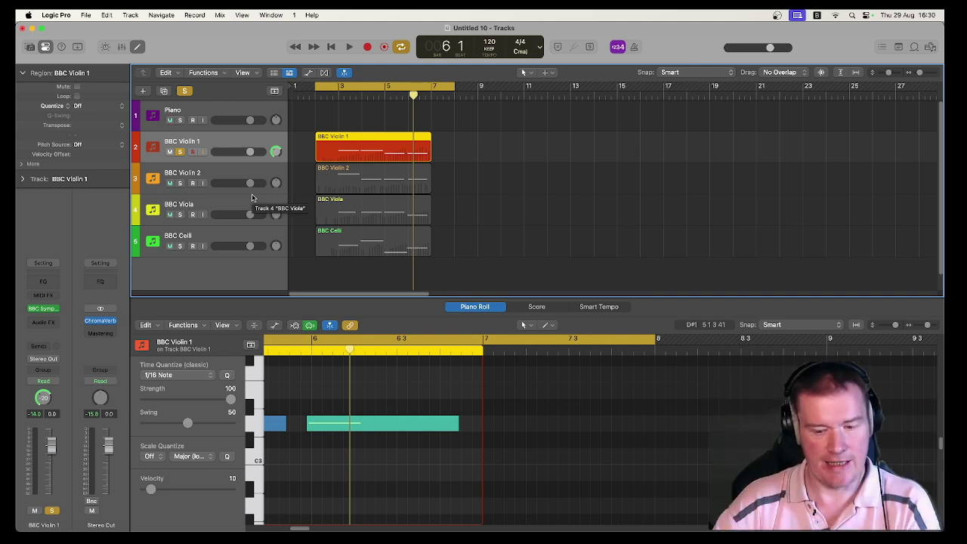
key(space)
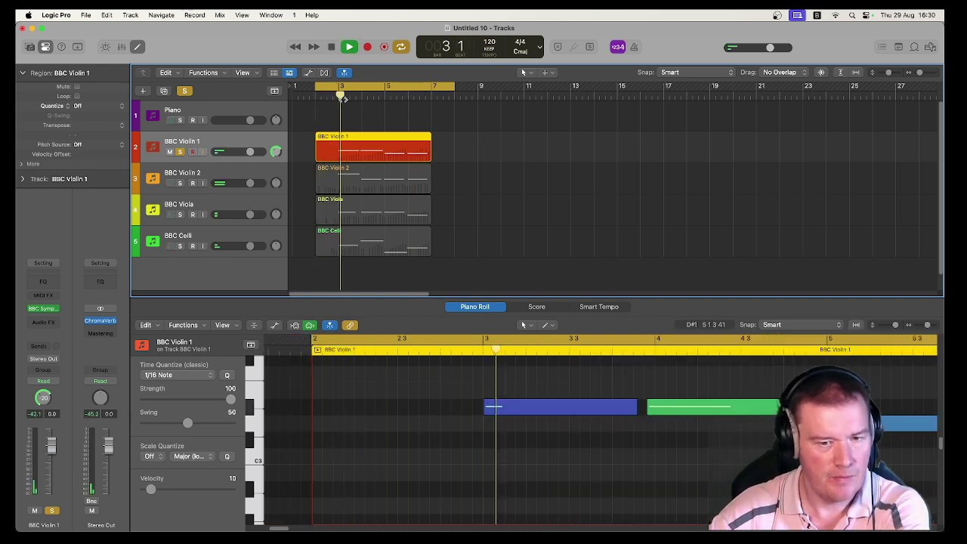
- Stop playback, unsolo BBC Violin 1, and switch BBC Violin 2 to Stereo Pan
key(space)
click(348, 174)
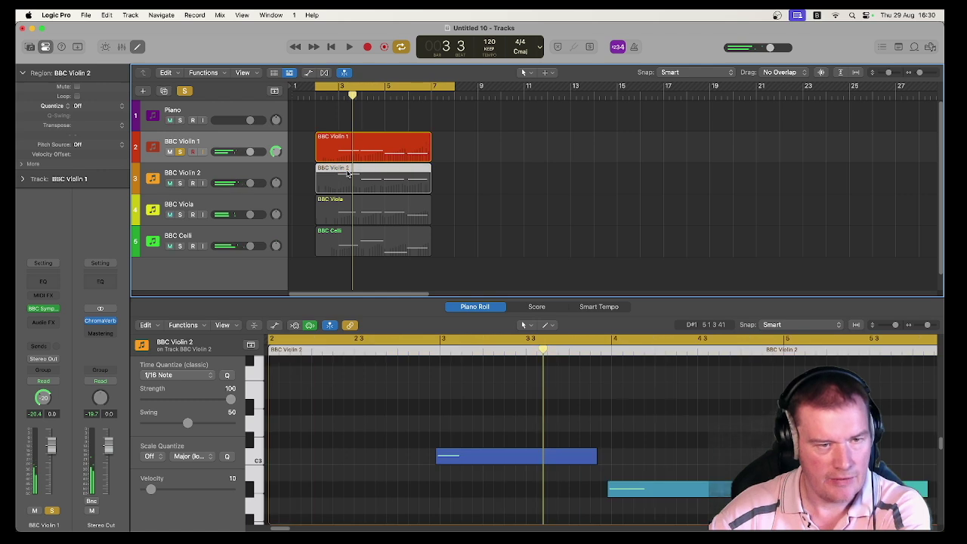
click(266, 177)
click(180, 152)
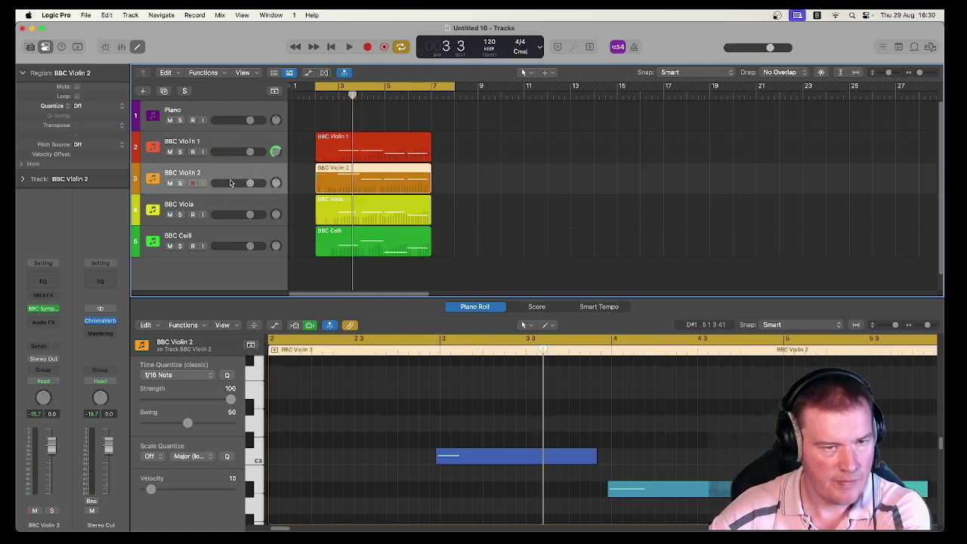
mouse_move(47, 311)
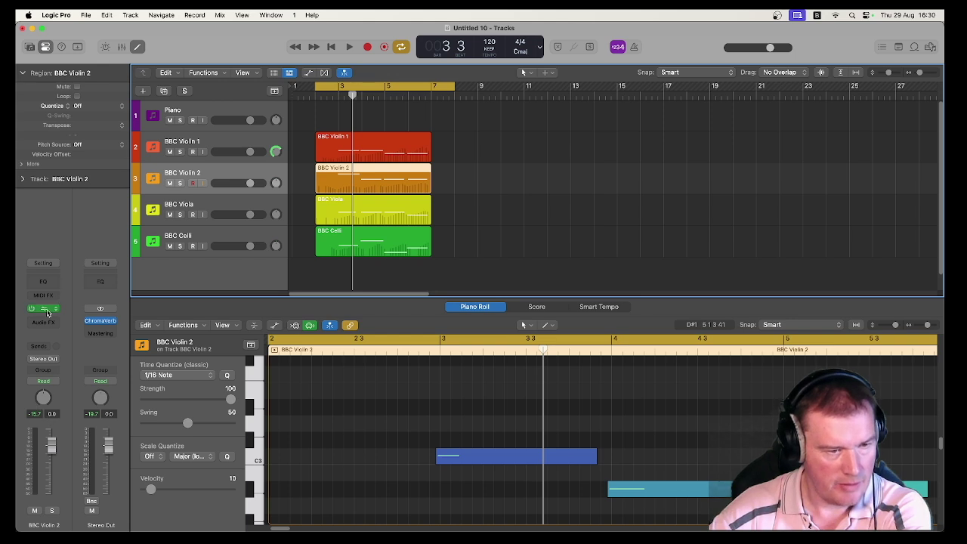
right_click(43, 402)
click(48, 412)
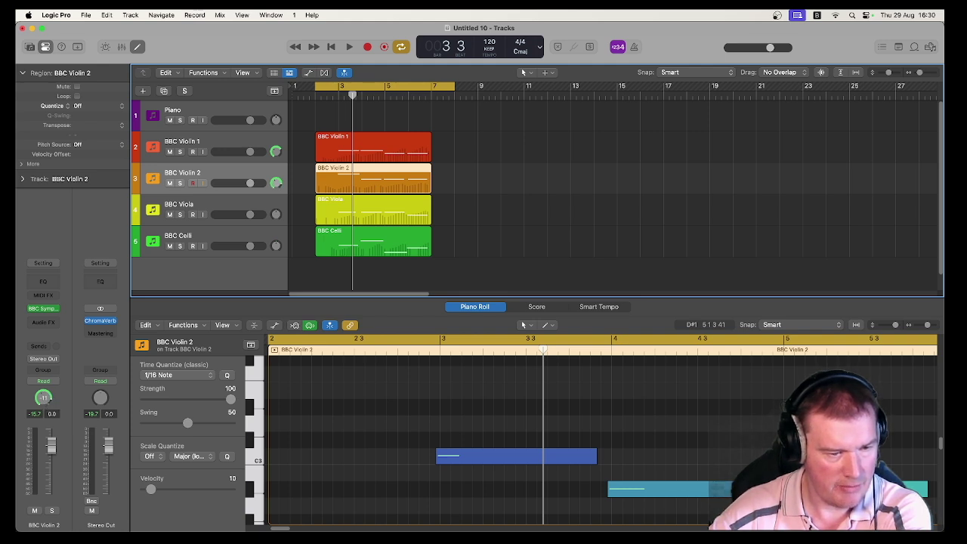
- Switch BBC Viola and BBC Celli to Stereo Pan, then play the full string mix
click(225, 201)
right_click(52, 399)
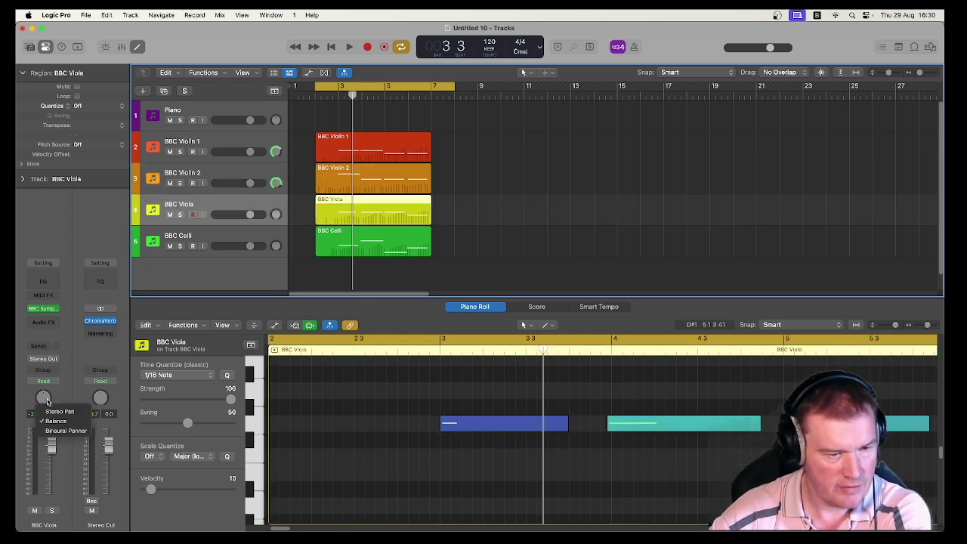
click(51, 410)
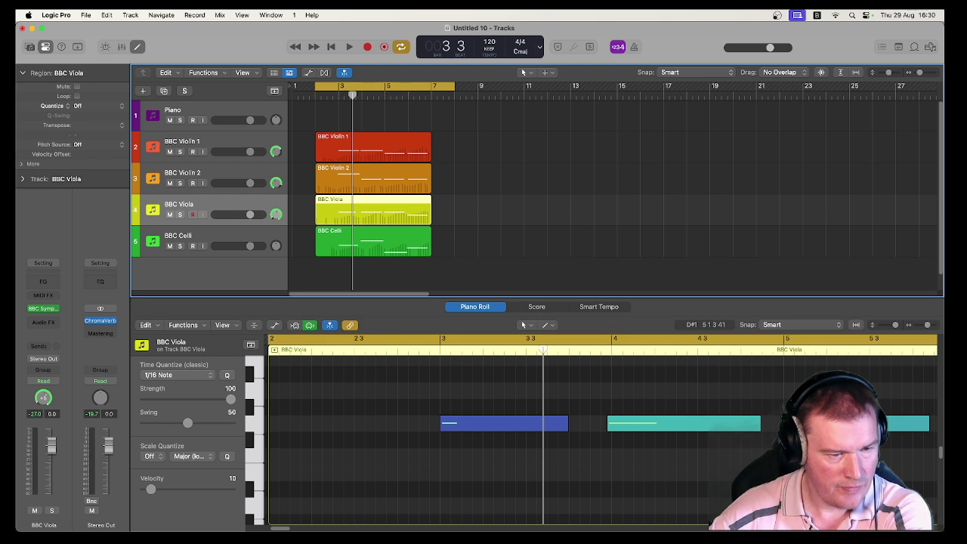
click(219, 236)
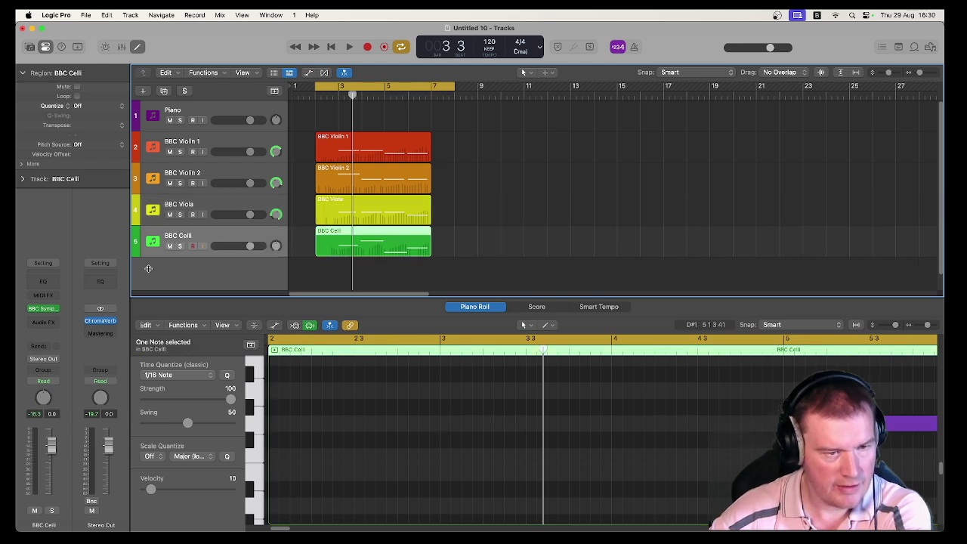
right_click(44, 399)
click(51, 411)
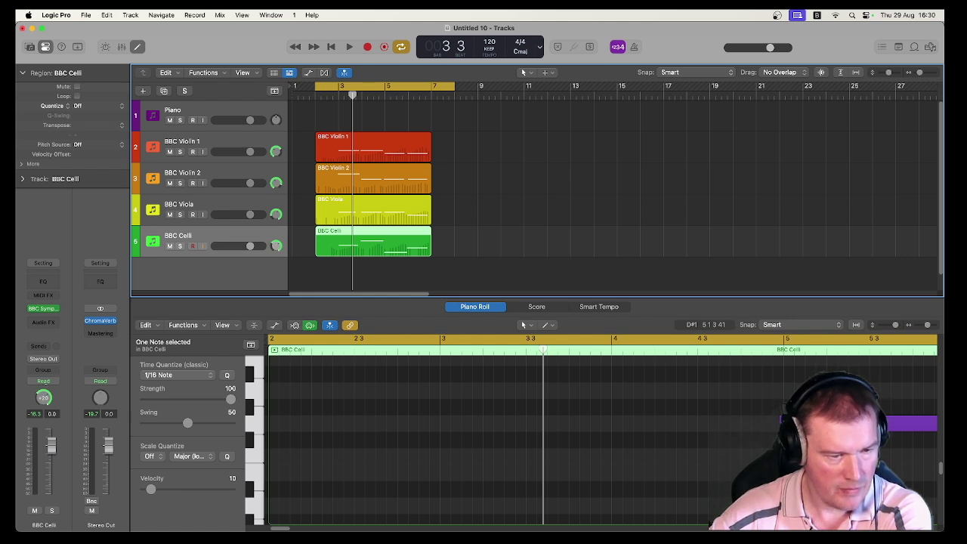
key(space)
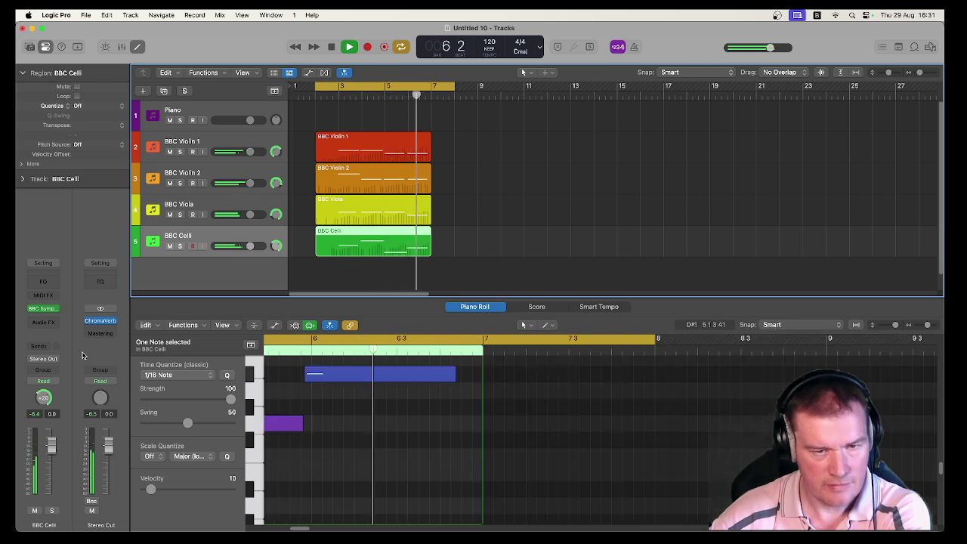
key(space)
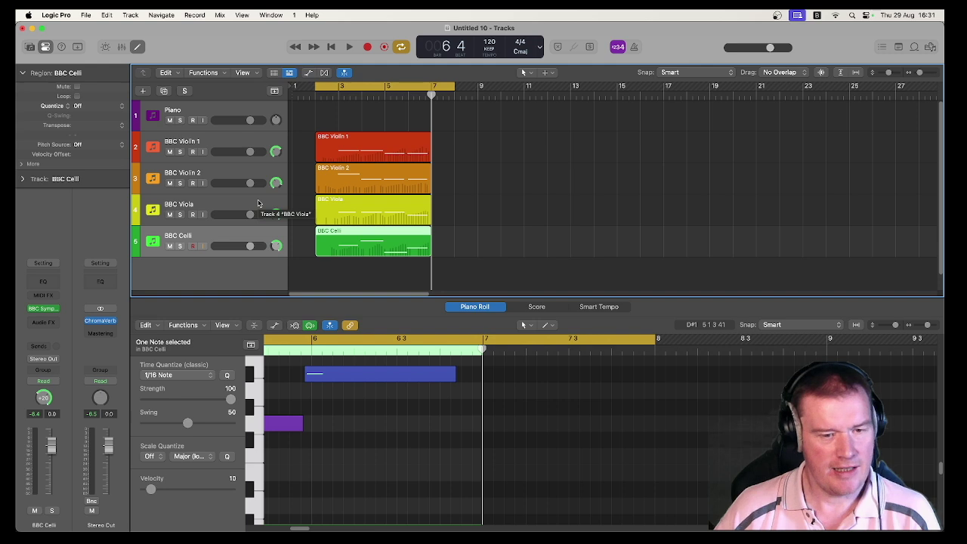
- Marquee-select the four string regions and focus the Piano Roll showing all their notes
drag(460, 261, 354, 136)
click(469, 453)
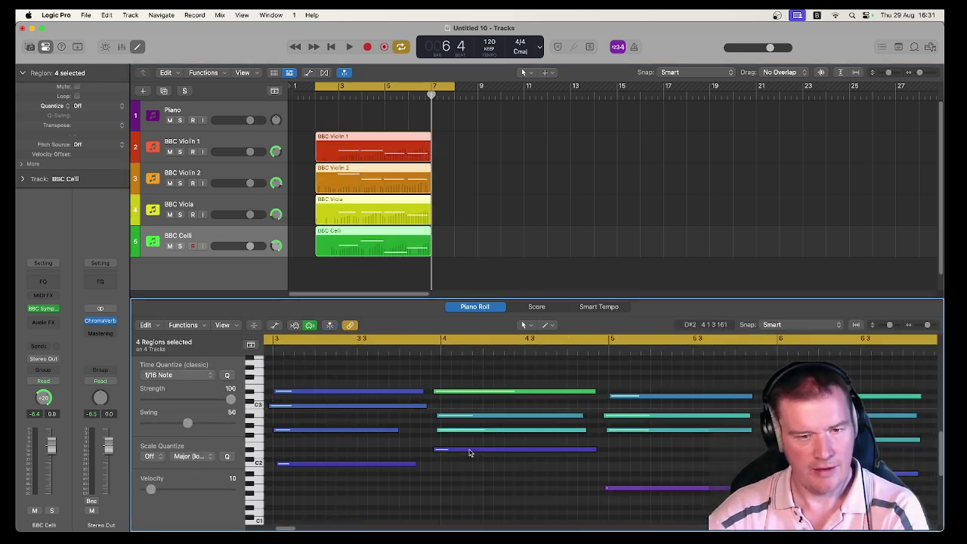